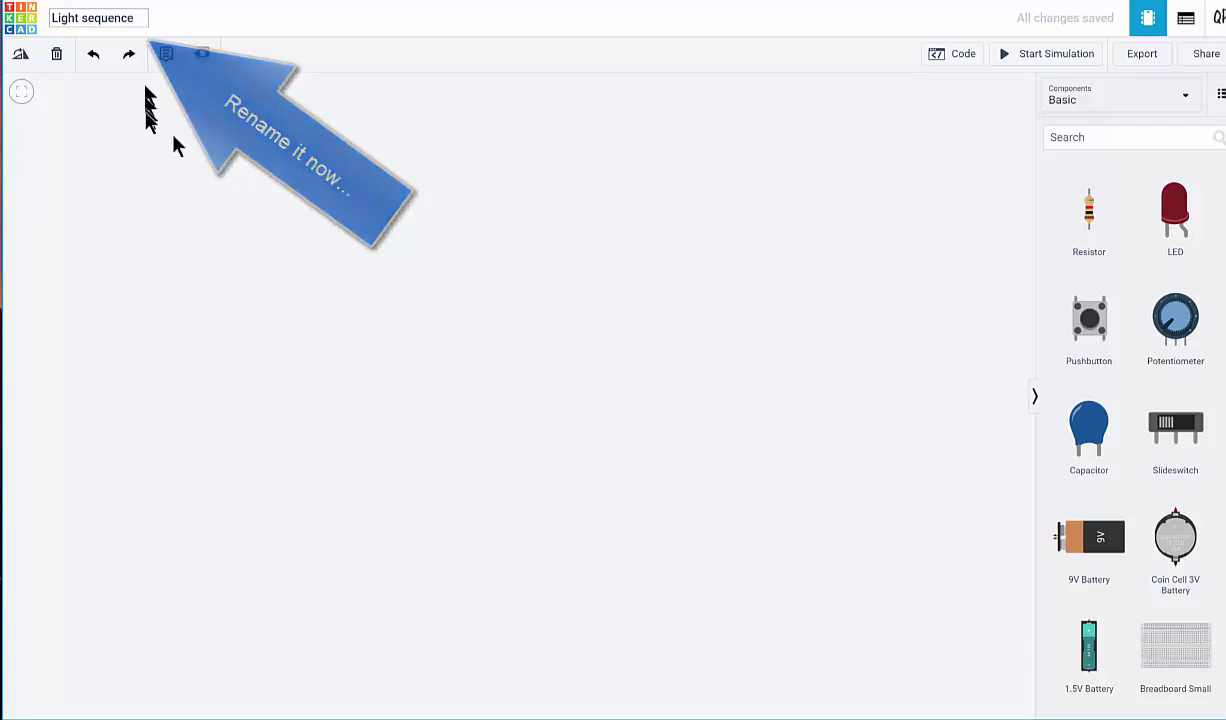
# Name the circuit "Light sequence" and place a small breadboard with an Arduino Uno R3 below it
pyautogui.press('Return')
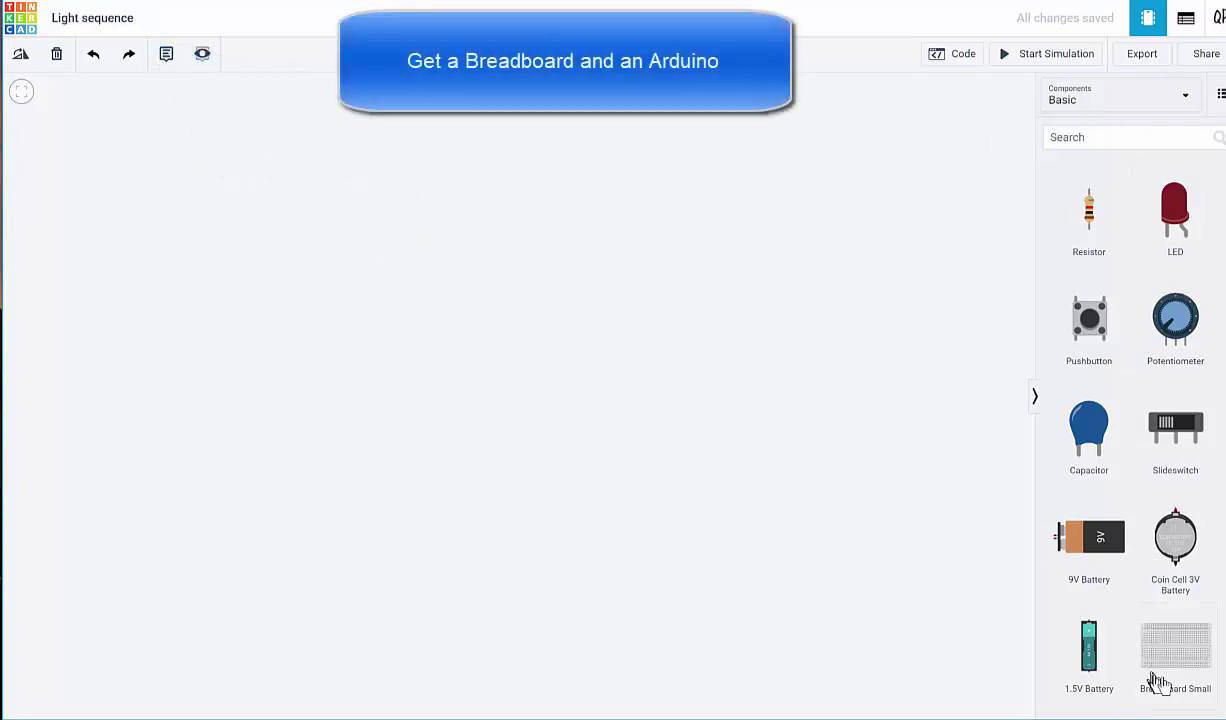
pyautogui.moveTo(1186, 656); pyautogui.dragTo(284, 143)
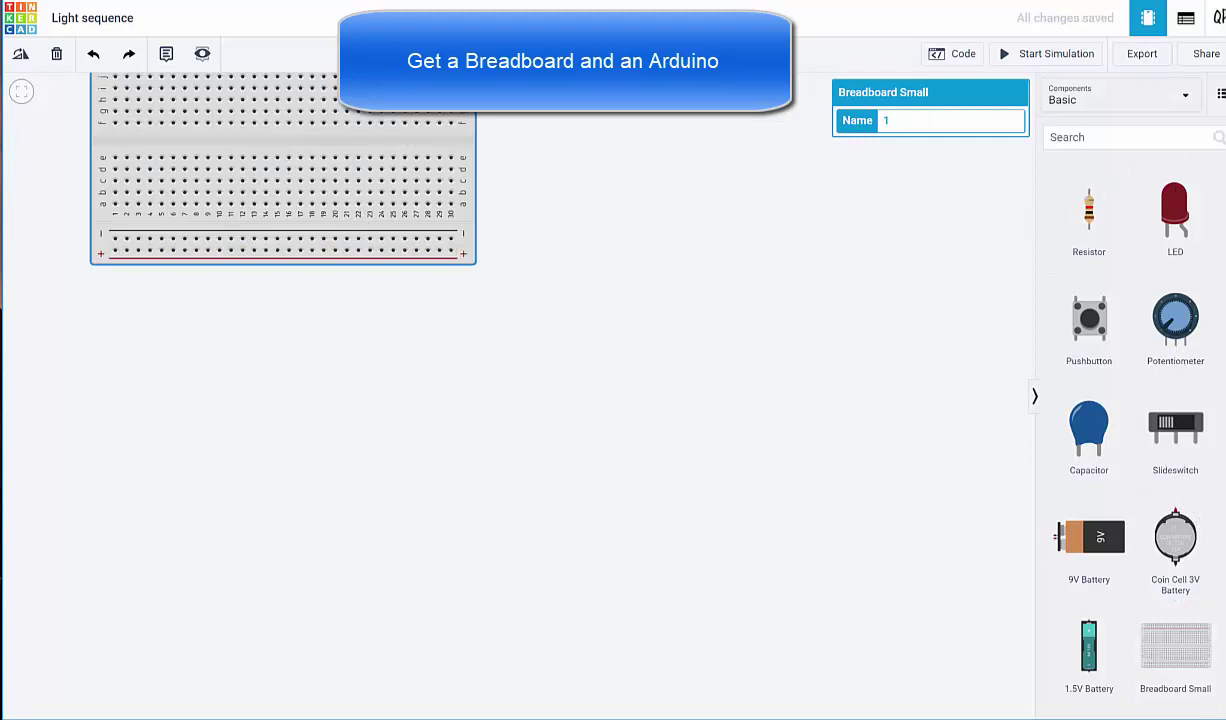
pyautogui.scroll(-6, 1163, 440)
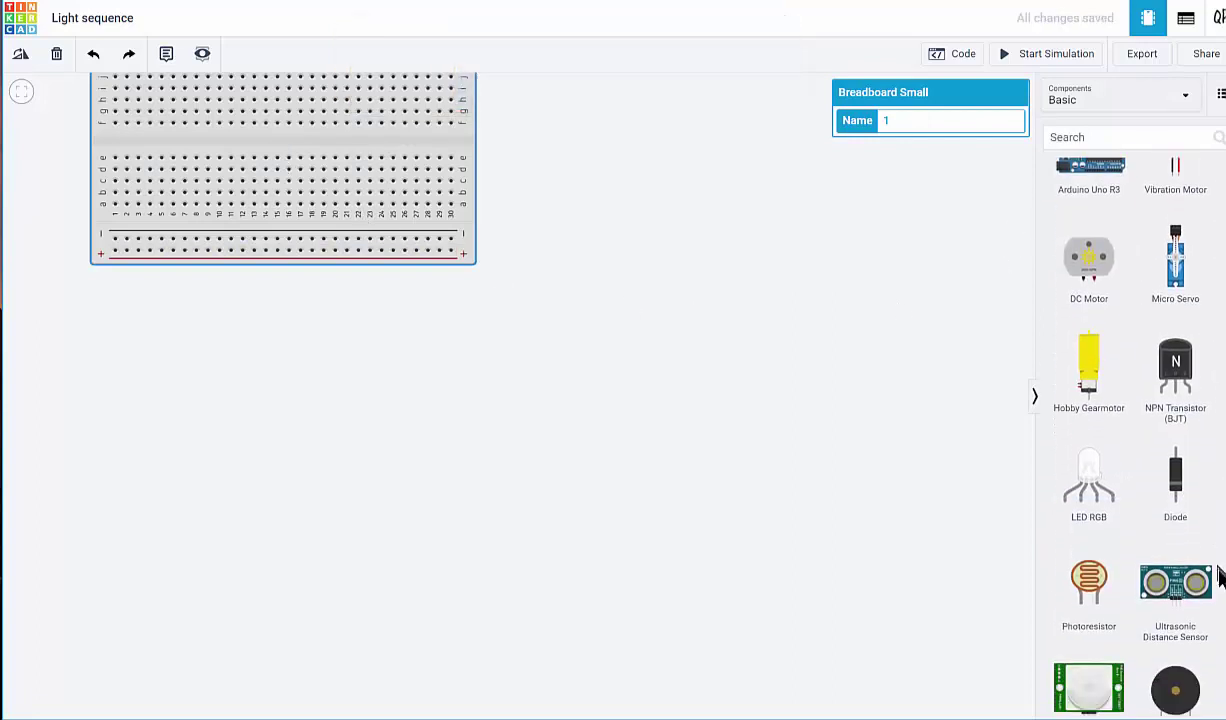
pyautogui.scroll(2, 1163, 440)
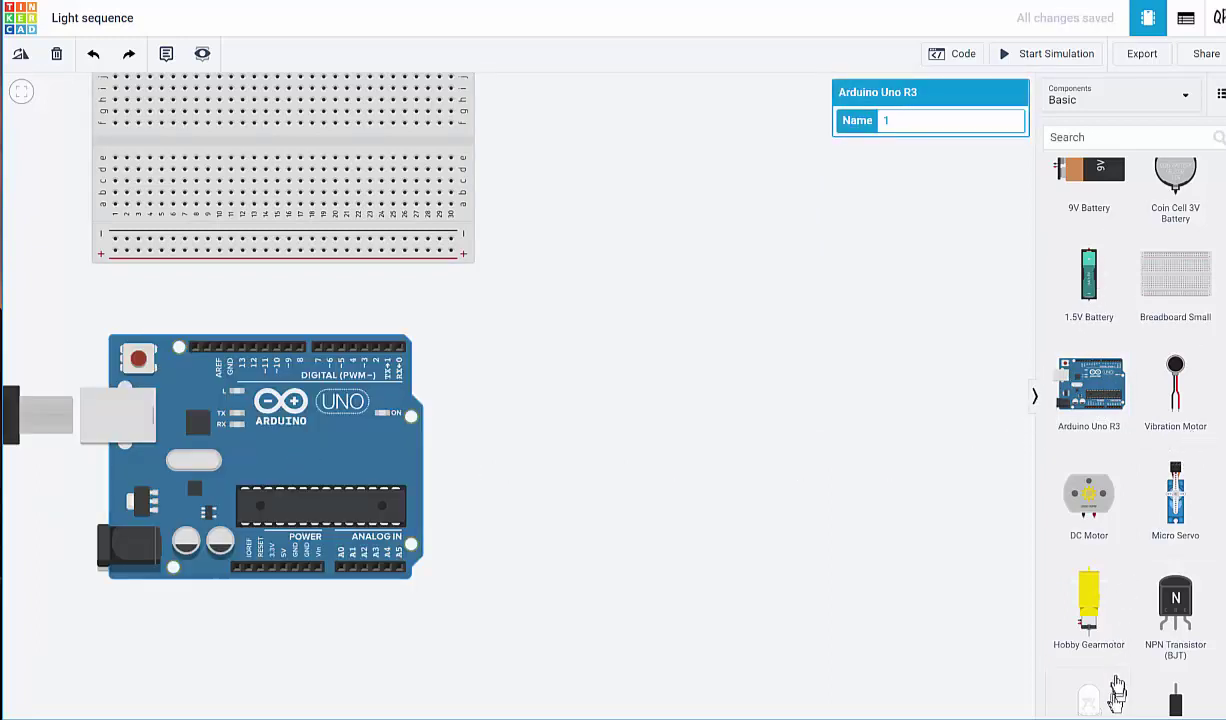
pyautogui.moveTo(307, 460); pyautogui.dragTo(300, 486)
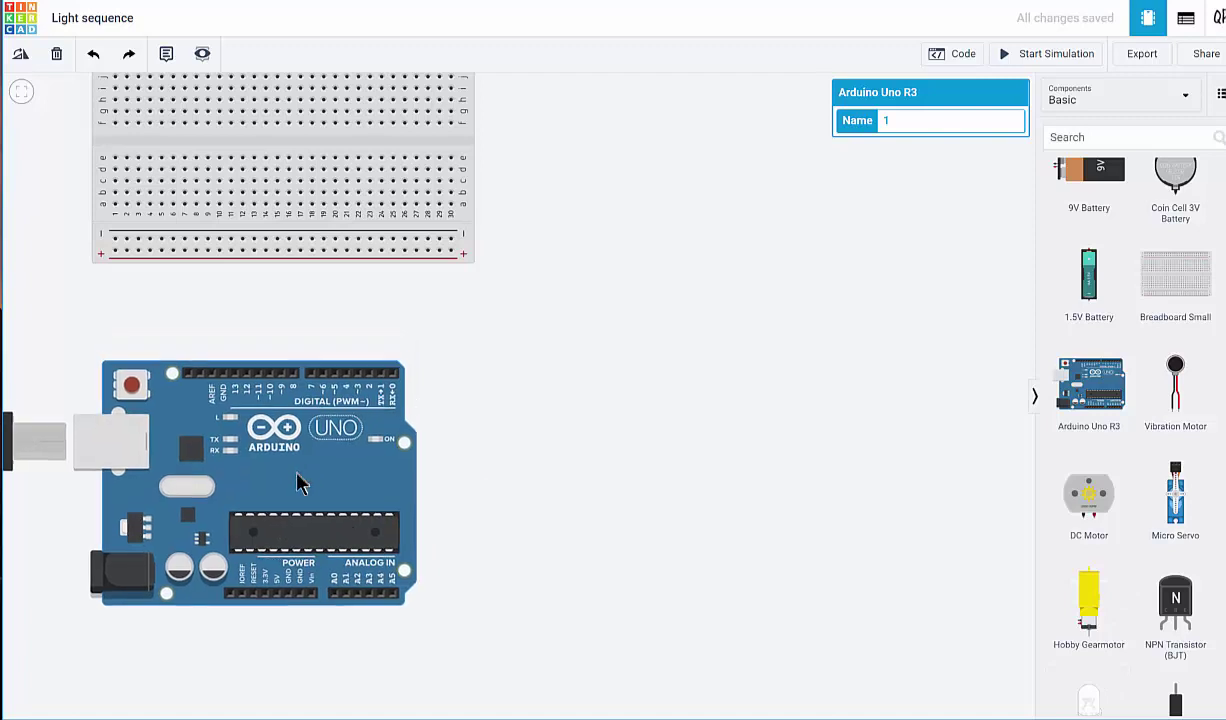
# Wire the Arduino's digital-side GND pin to the first hole of the breadboard's lower negative rail and colour the wire black
pyautogui.click(225, 378)
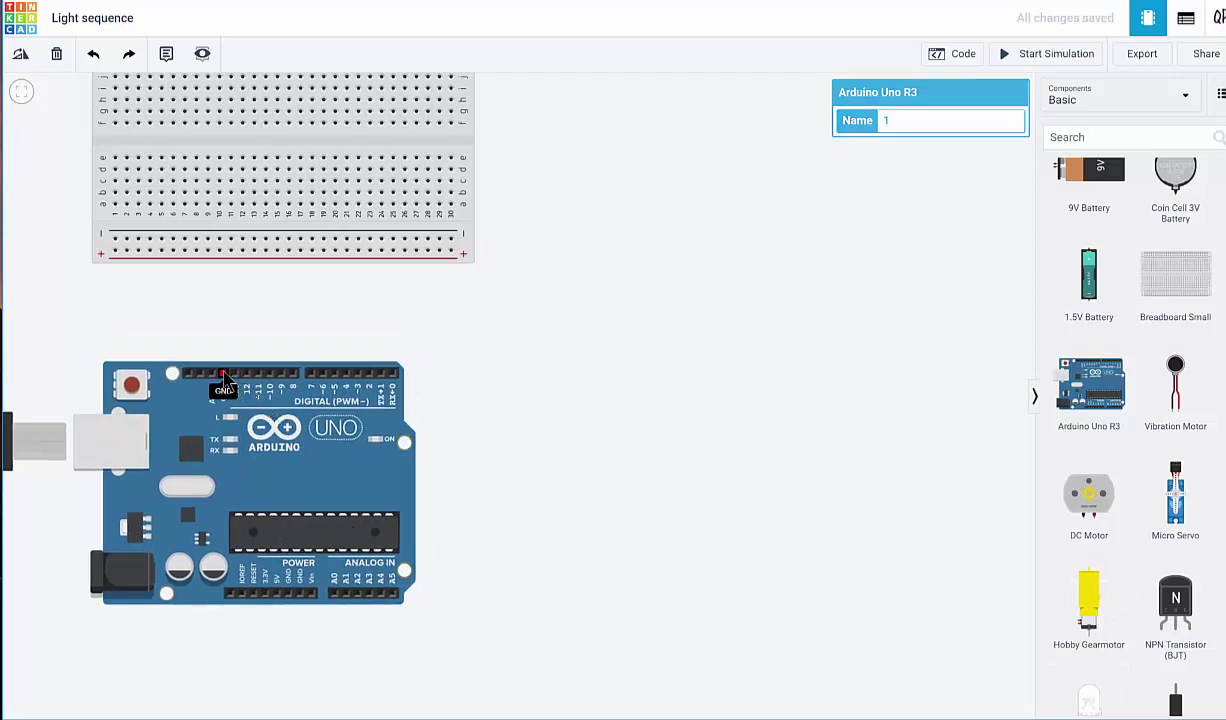
pyautogui.click(115, 241)
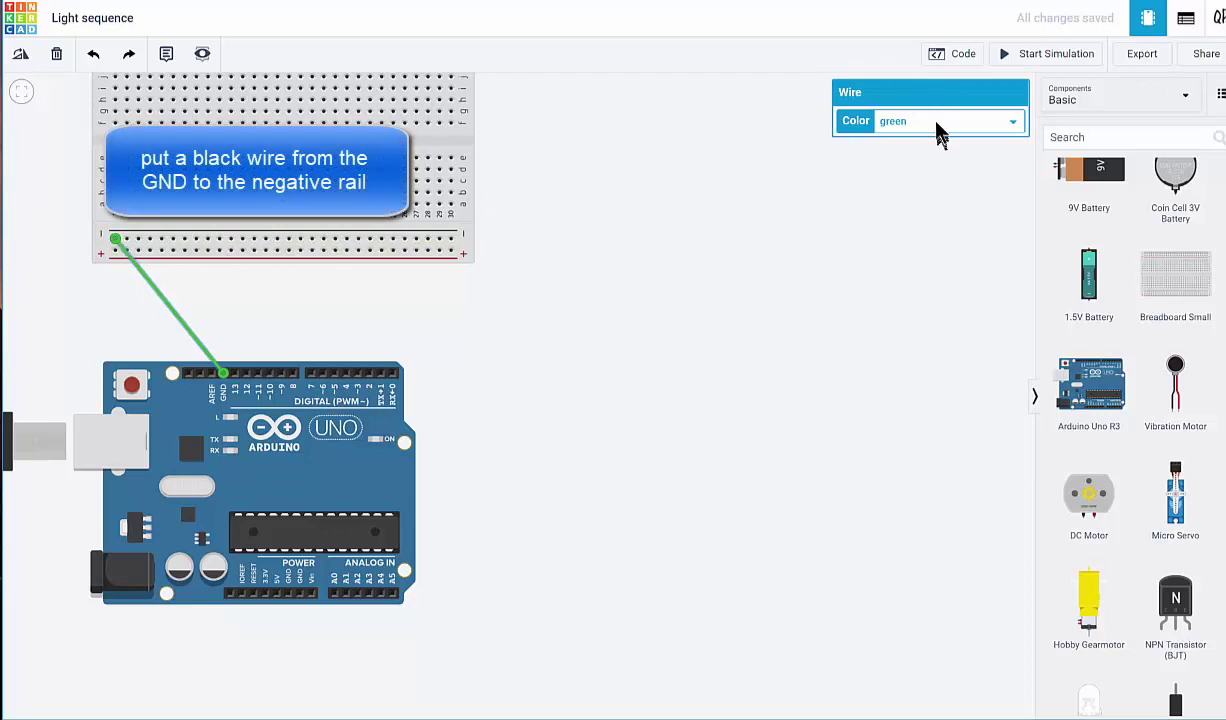
pyautogui.click(940, 135)
pyautogui.click(908, 150)
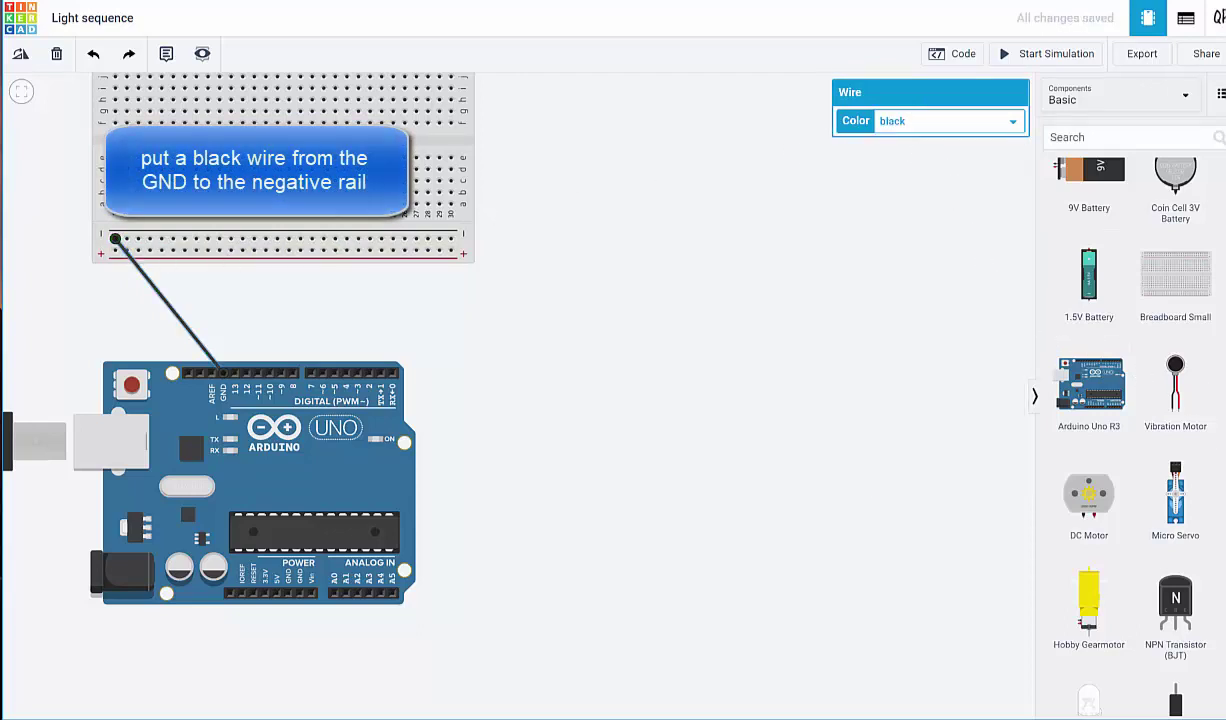
# Place a red LED between the breadboard and the Arduino, and a resistor on Arduino pin 11 beneath it
pyautogui.scroll(3, 1215, 300)
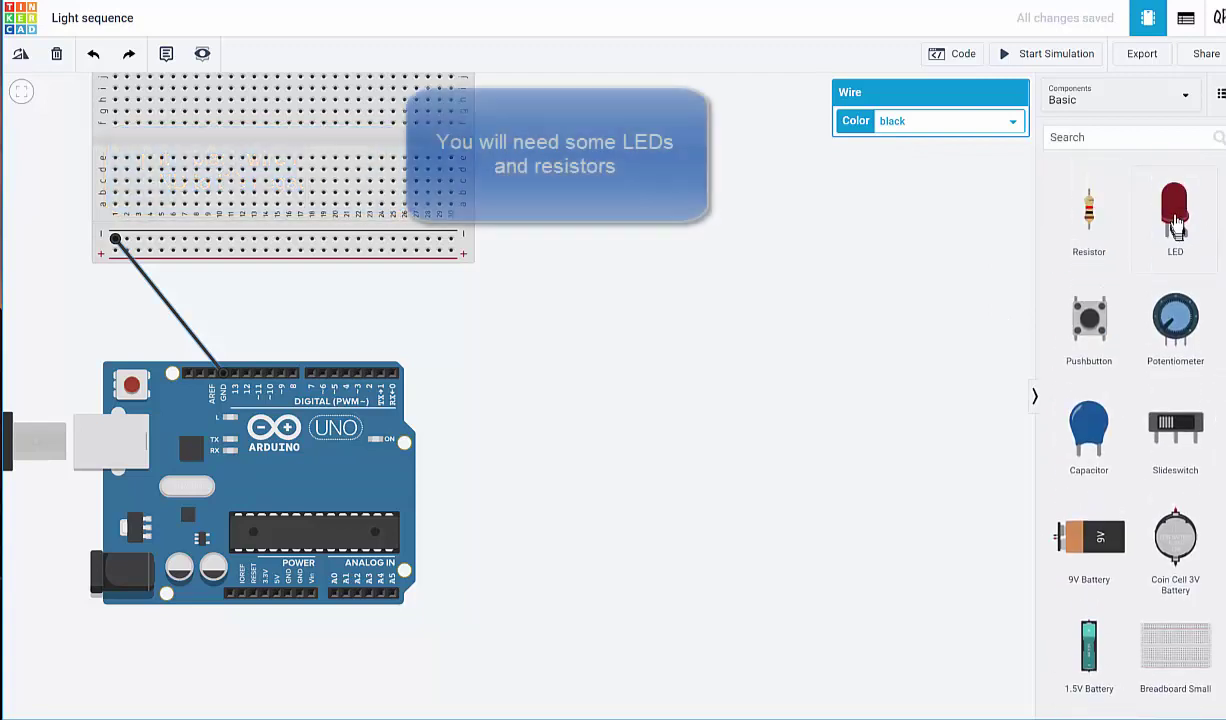
pyautogui.moveTo(1175, 212); pyautogui.dragTo(248, 305)
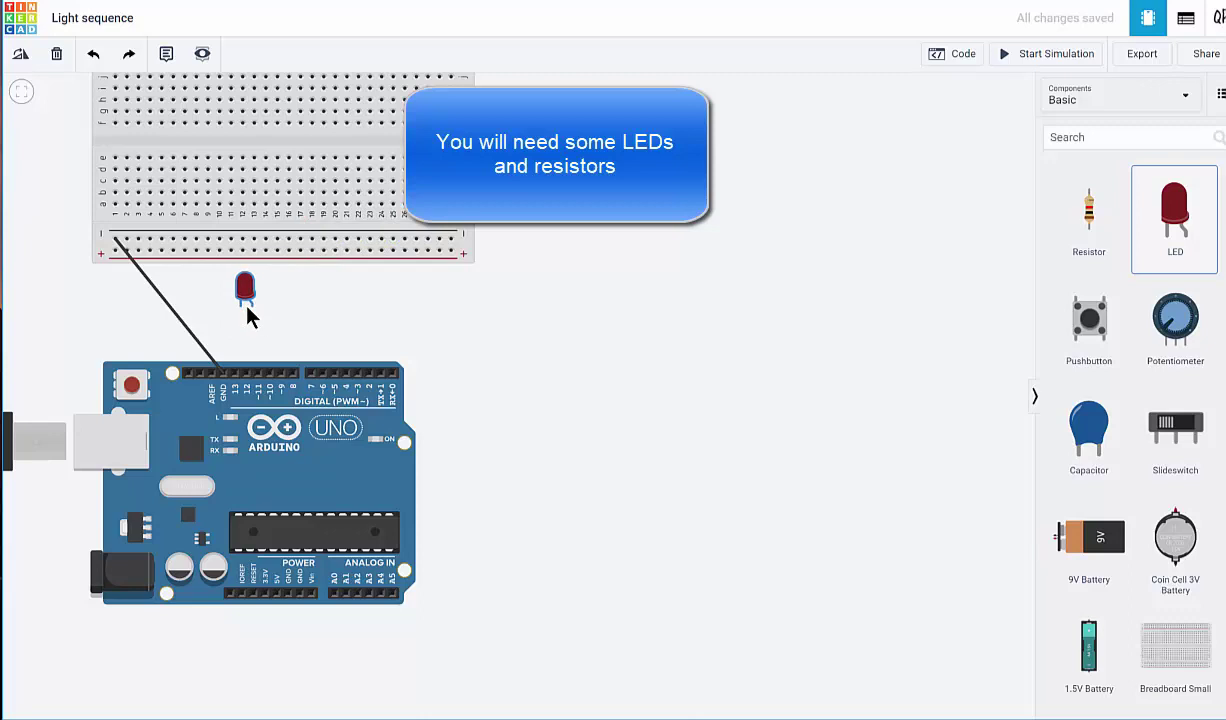
pyautogui.moveTo(247, 307); pyautogui.dragTo(252, 307)
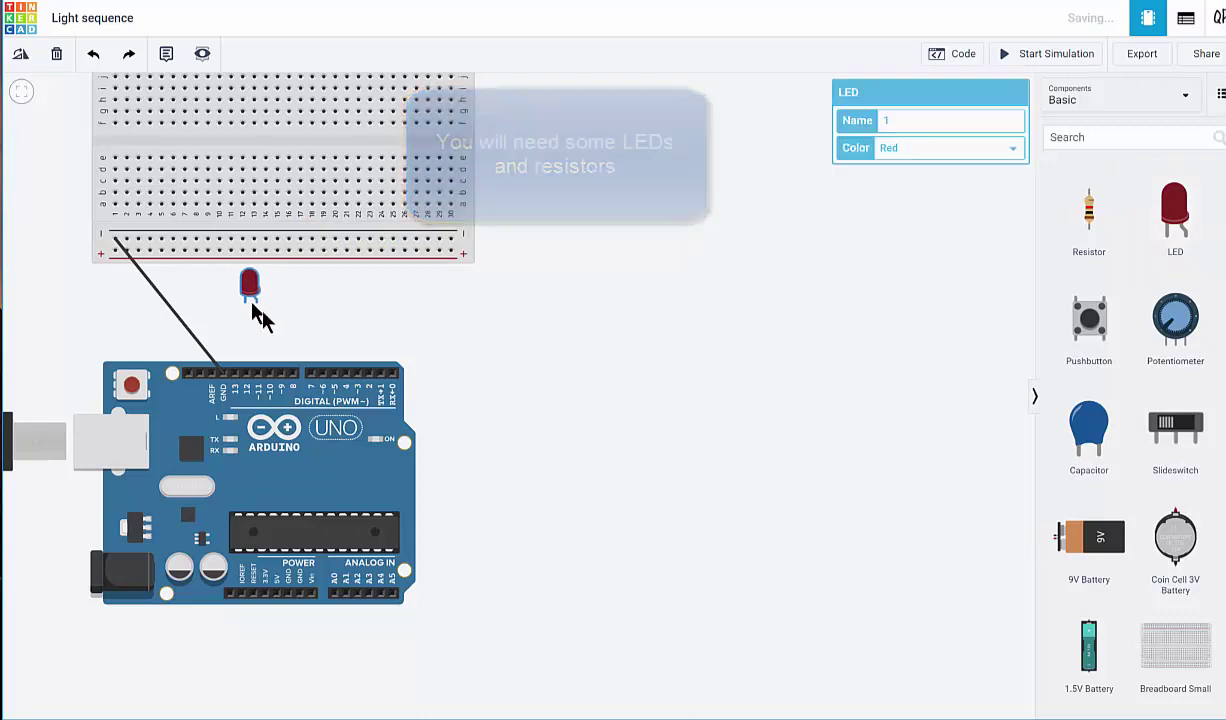
pyautogui.click(1091, 219)
pyautogui.moveTo(1091, 219); pyautogui.dragTo(262, 352)
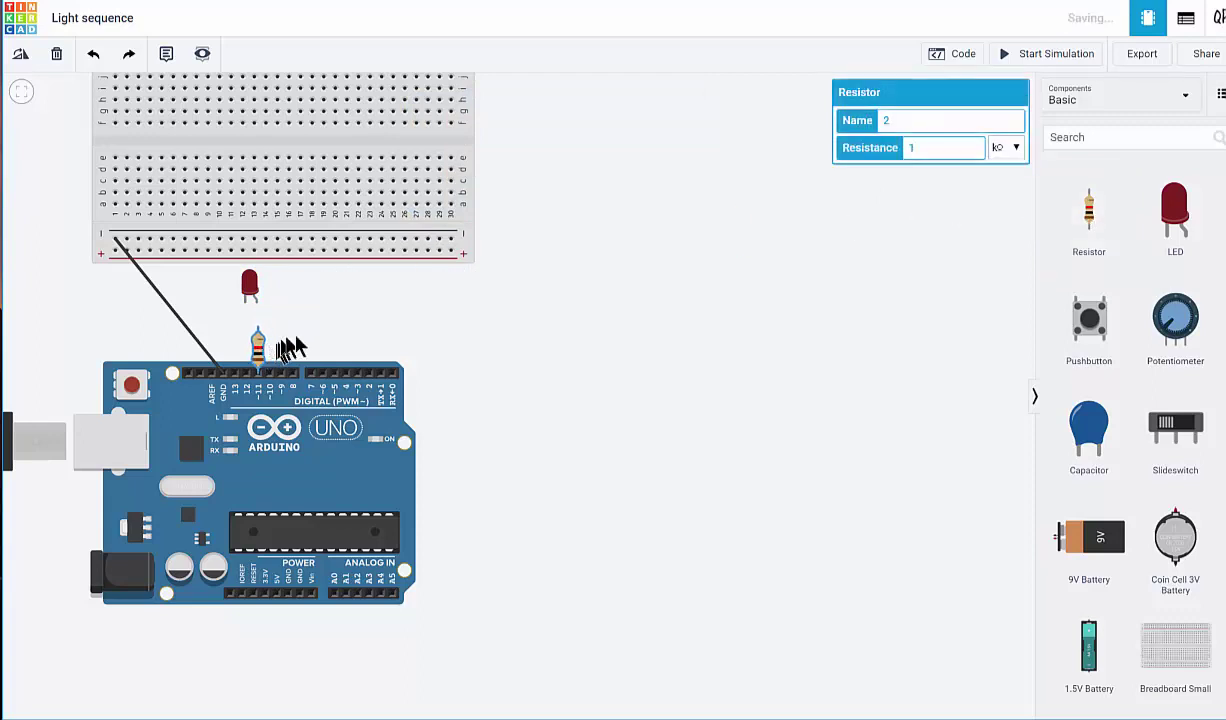
# Set the resistance of the pin 11 resistor to 220 Ω
pyautogui.click(1010, 152)
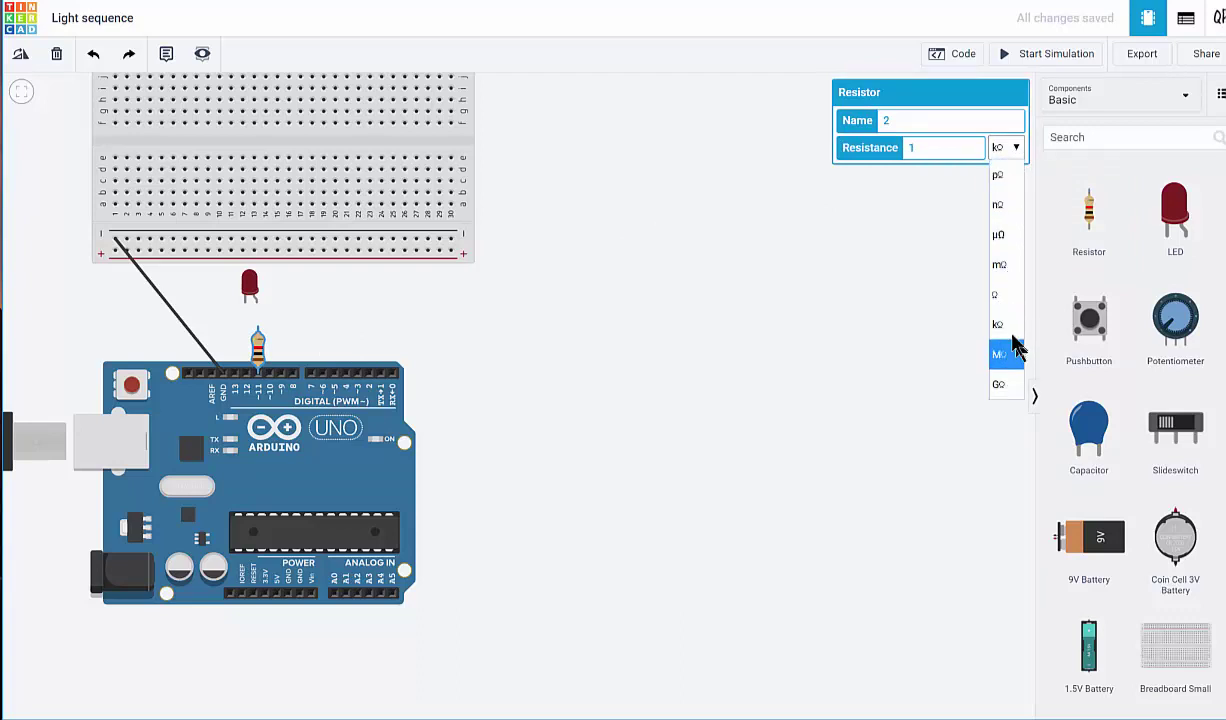
pyautogui.click(997, 294)
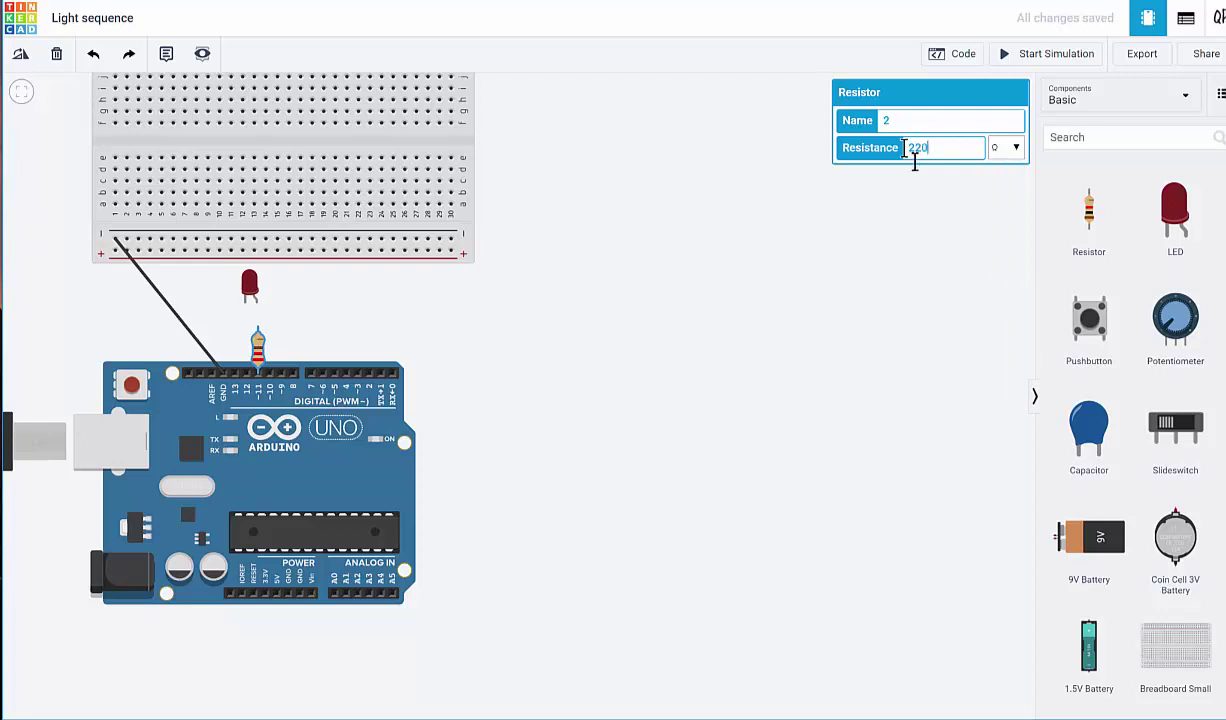
pyautogui.click(928, 270)
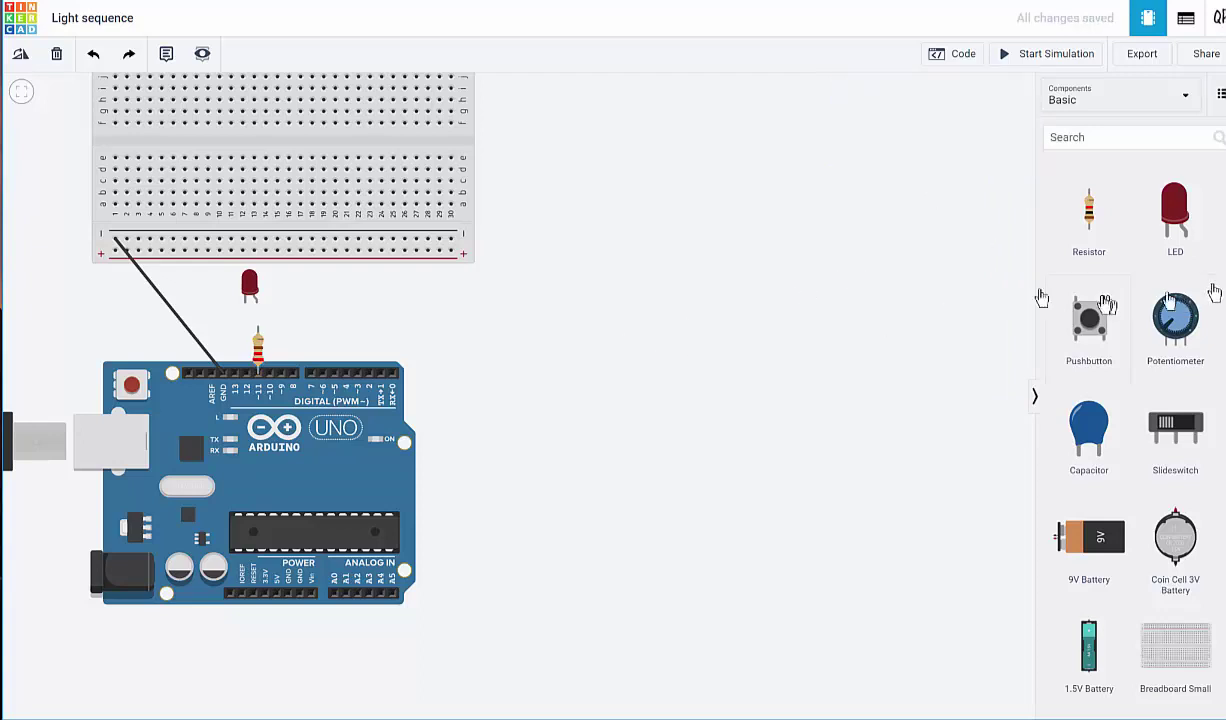
pyautogui.click(257, 358)
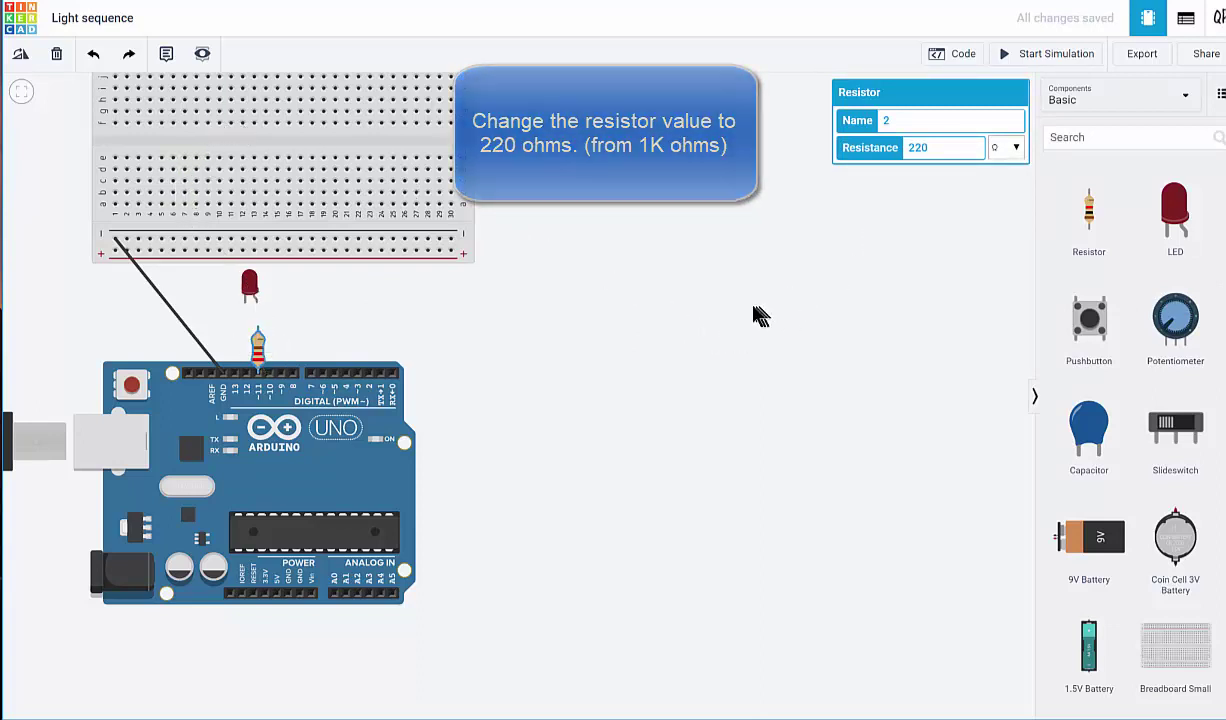
pyautogui.click(718, 321)
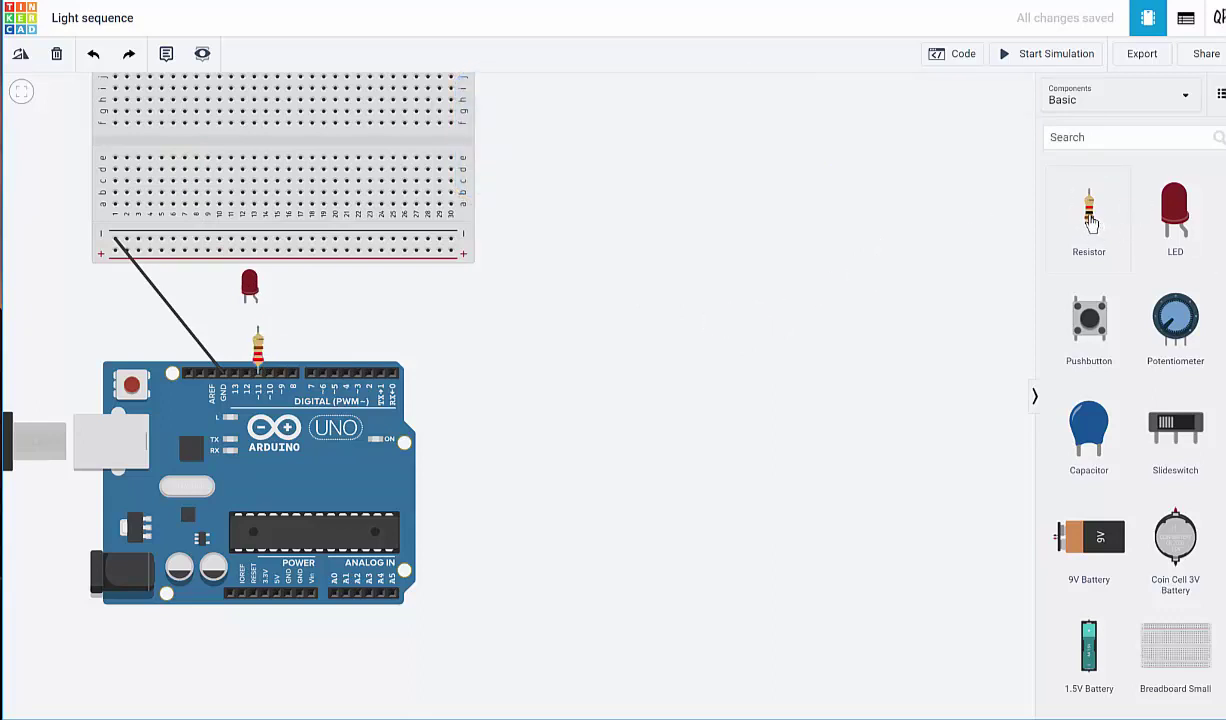
# Place five more resistors on Arduino digital pins 9, 7, 5, 3 and 1
pyautogui.moveTo(951, 230); pyautogui.dragTo(281, 360)
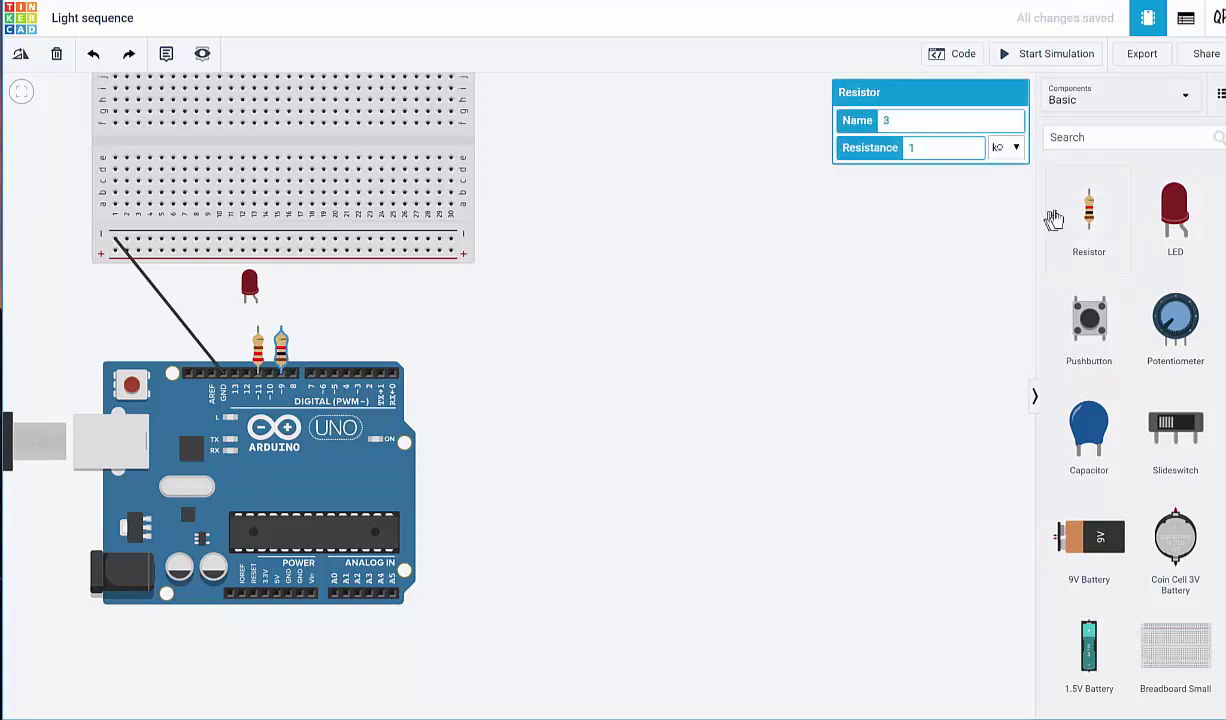
pyautogui.moveTo(1087, 215); pyautogui.dragTo(315, 365)
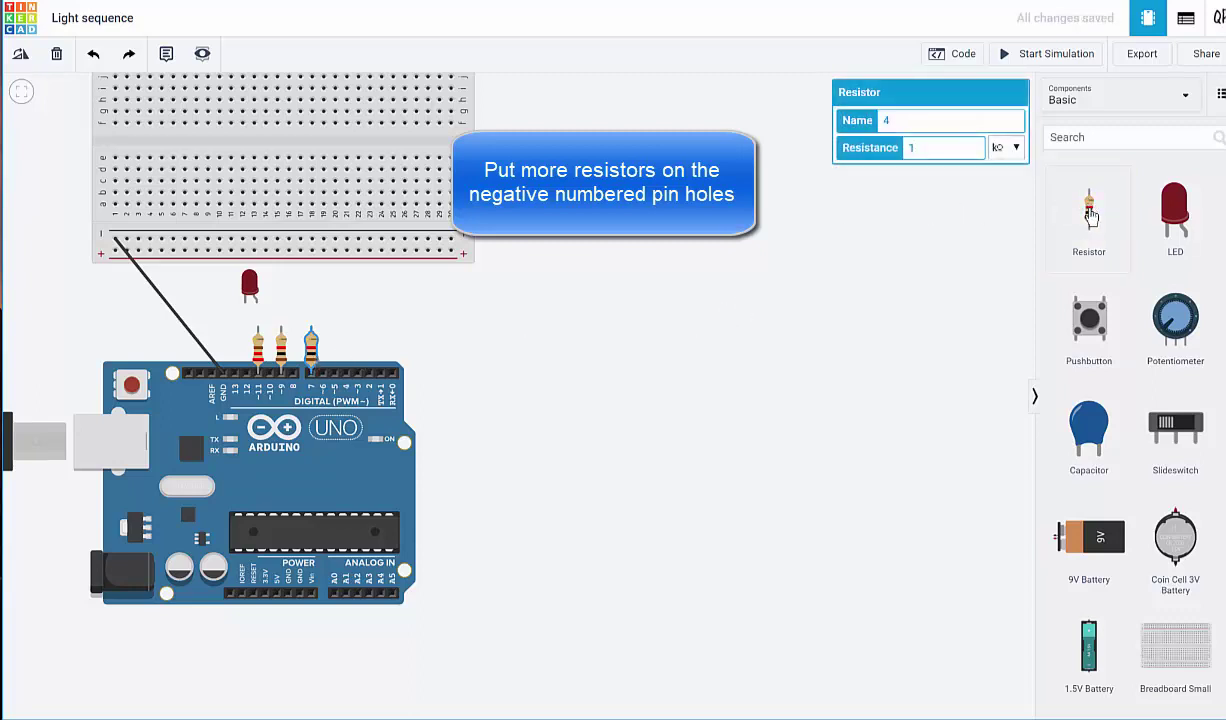
pyautogui.moveTo(1060, 210); pyautogui.dragTo(340, 352)
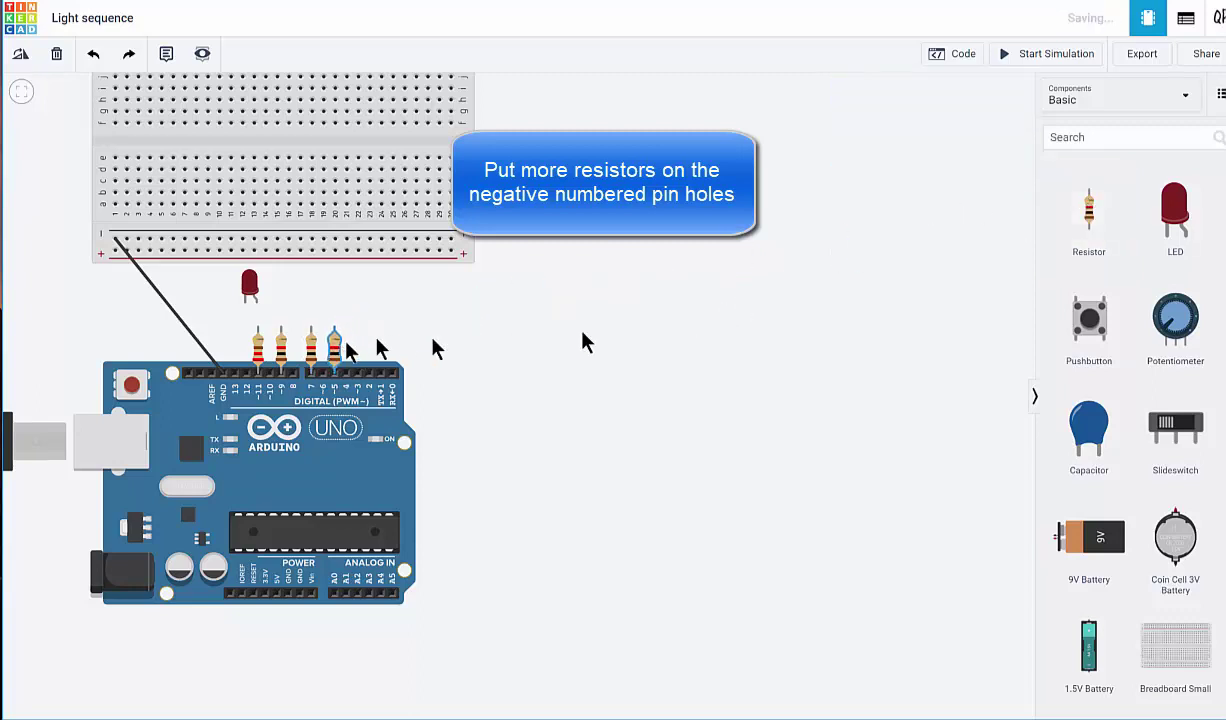
pyautogui.moveTo(1089, 215); pyautogui.dragTo(358, 350)
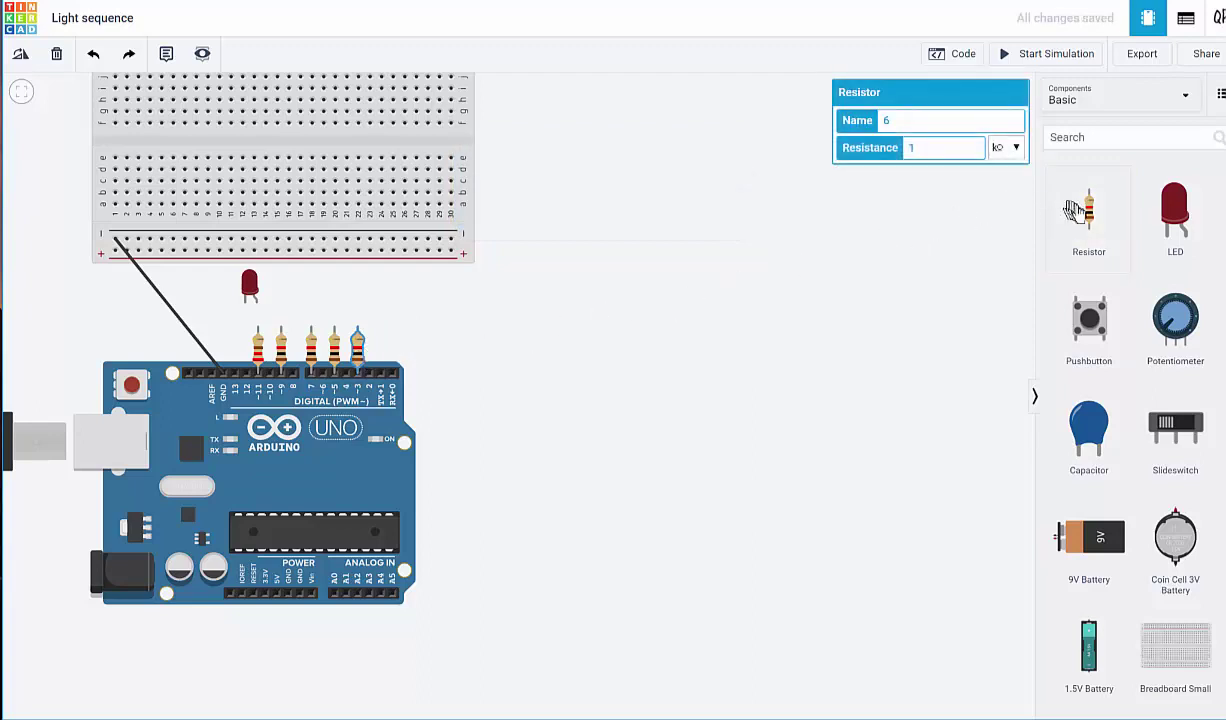
pyautogui.moveTo(1092, 221); pyautogui.dragTo(388, 357)
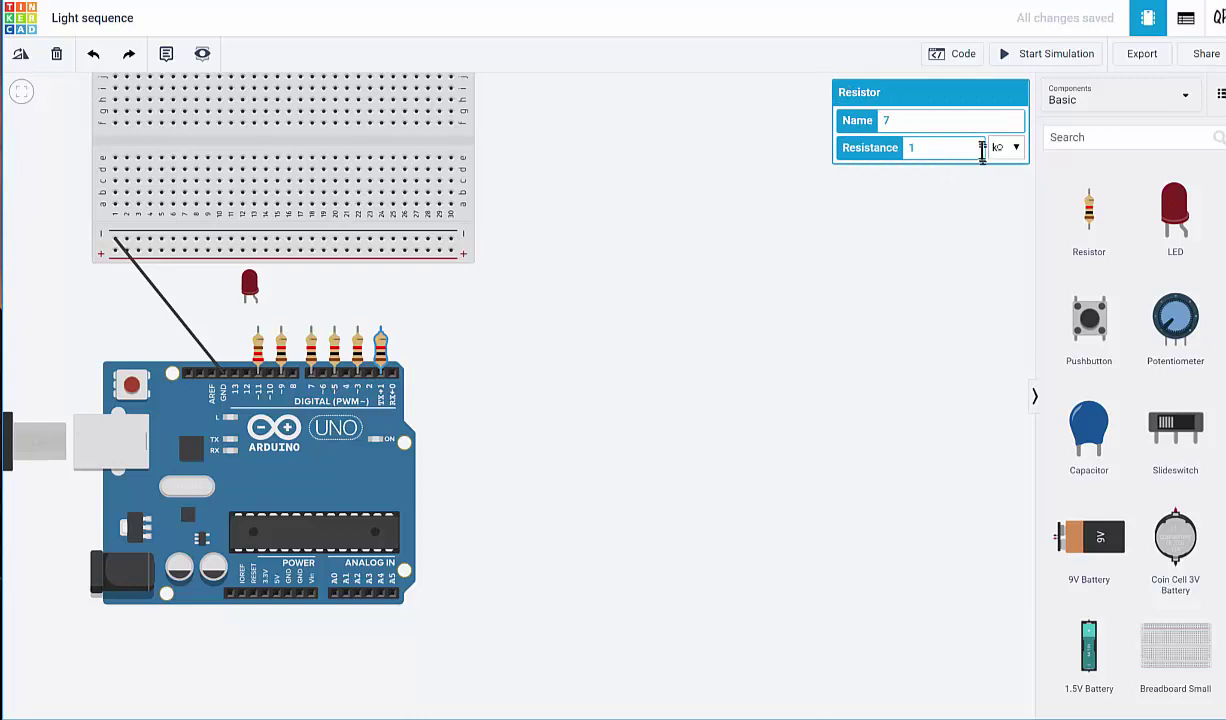
# Set the resistance of the pin 1 resistor to 220 Ω
pyautogui.click(1012, 150)
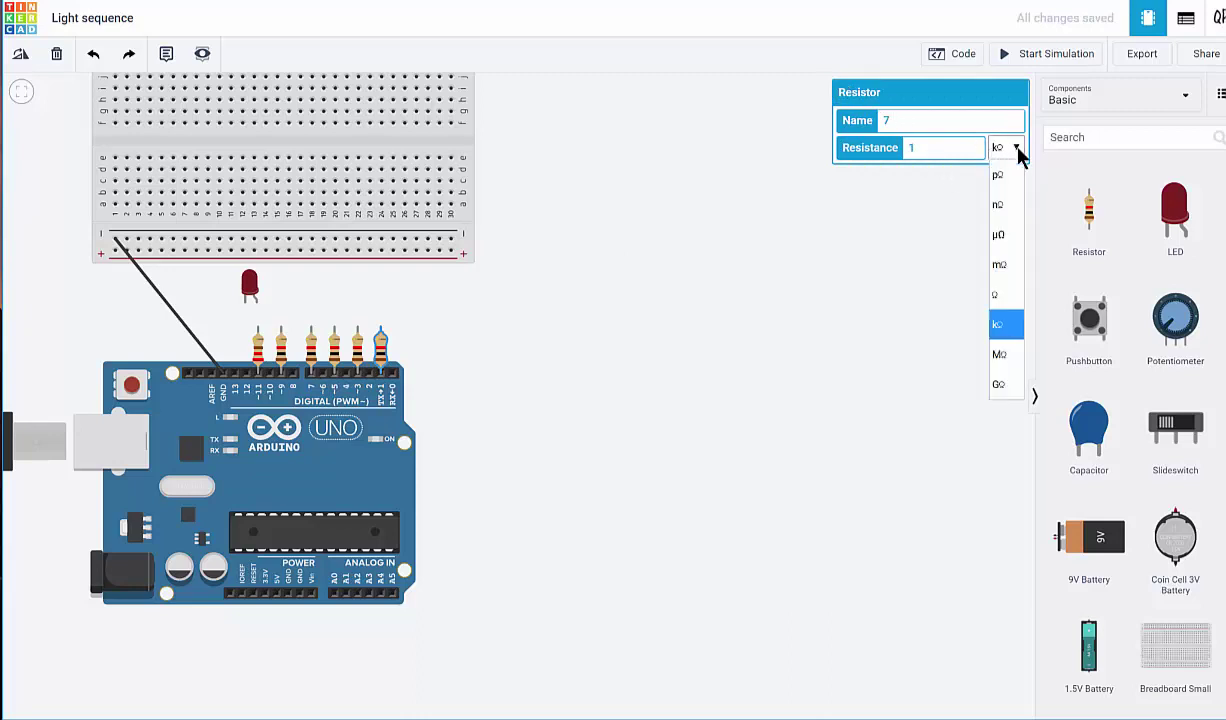
pyautogui.click(1005, 296)
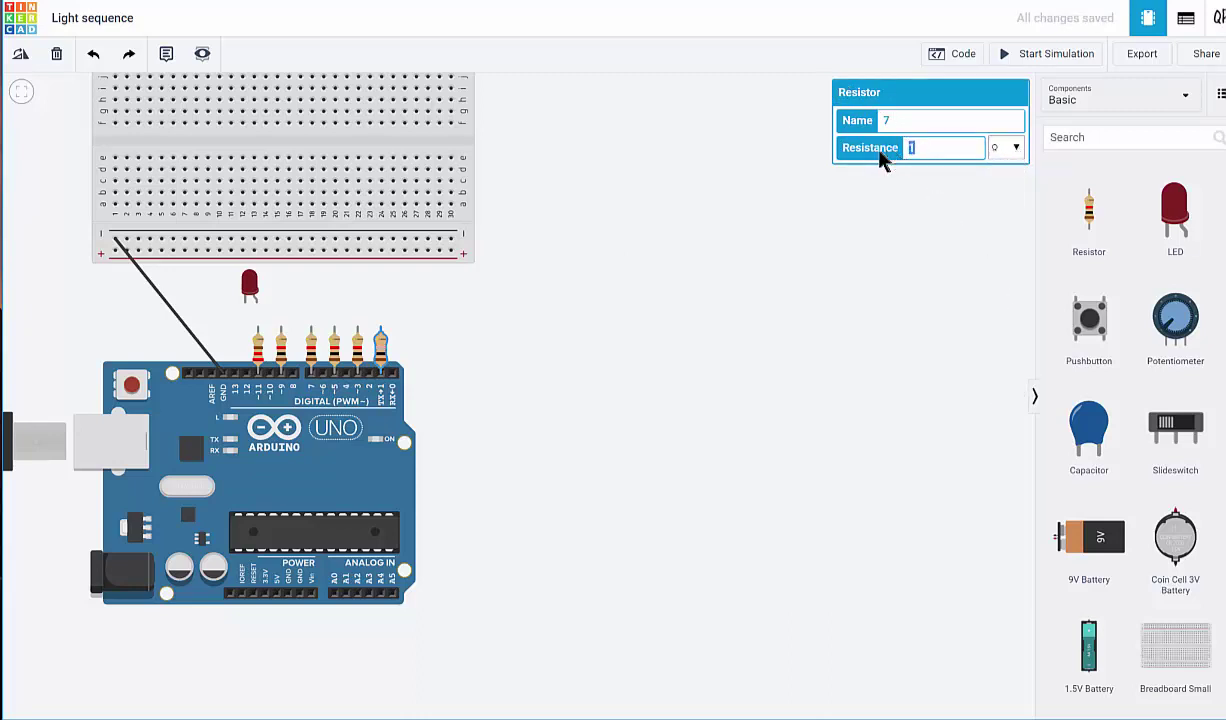
pyautogui.write('220')
pyautogui.click(794, 281)
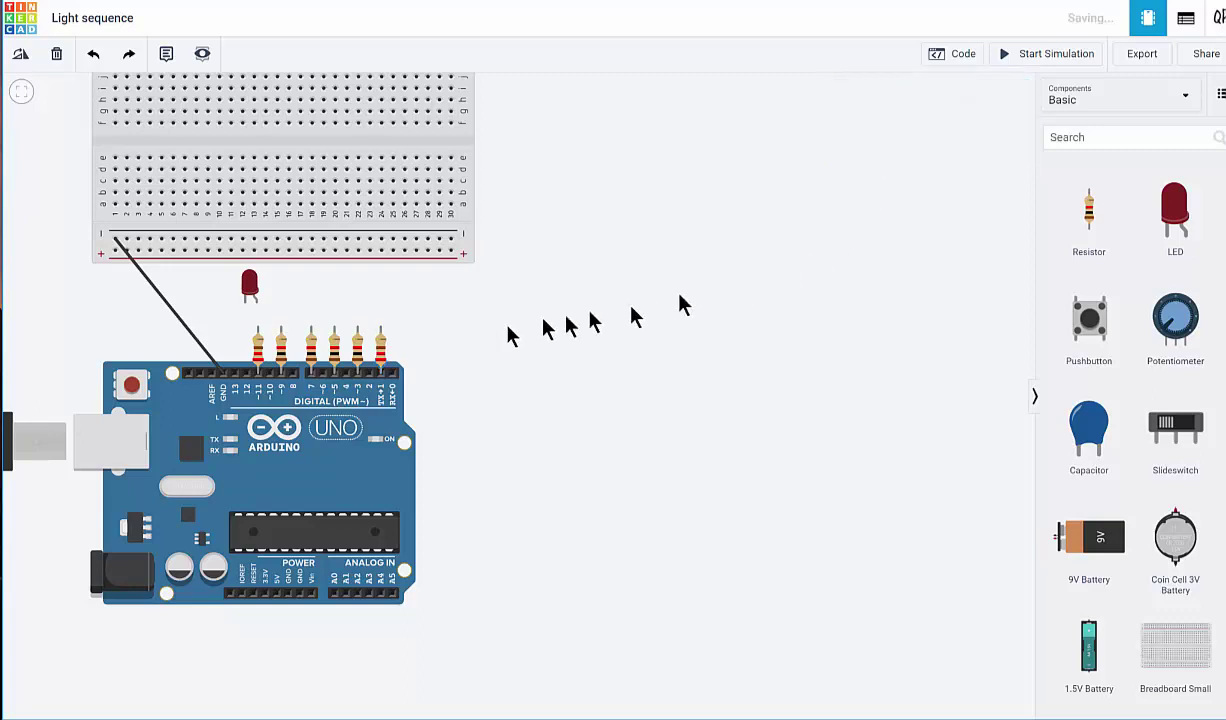
# Set the resistance of the pin 3 resistor to 220 Ω
pyautogui.click(360, 366)
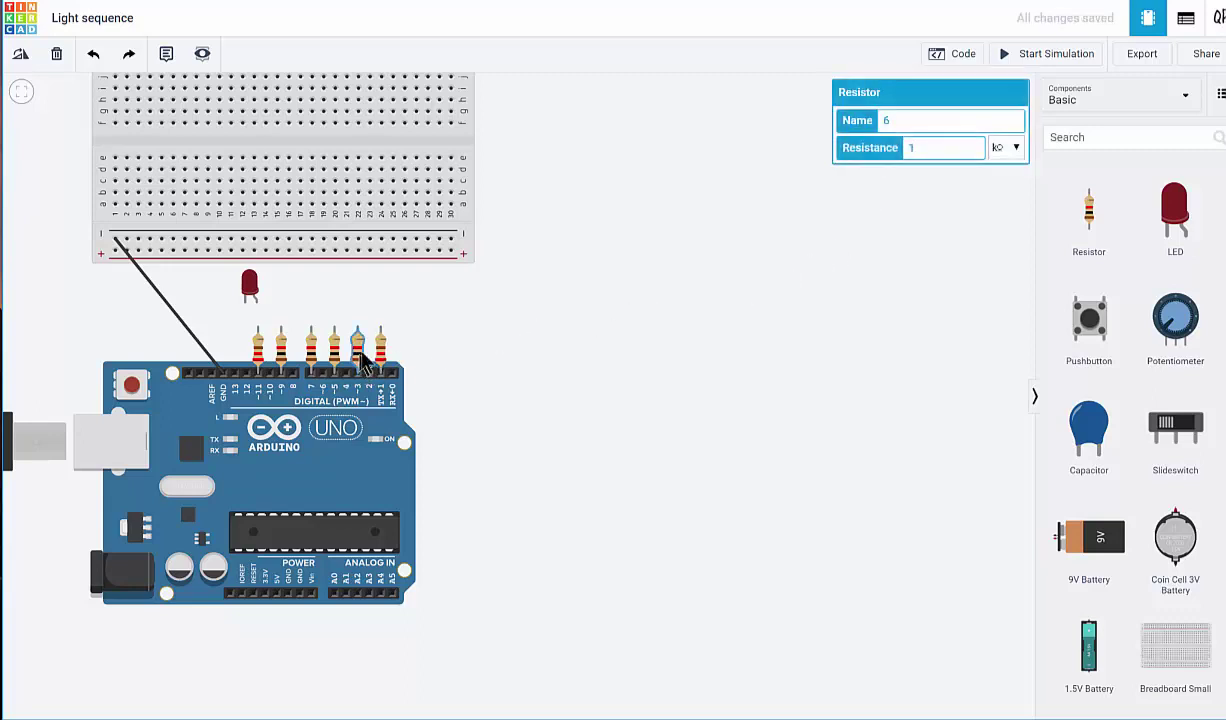
pyautogui.click(1016, 148)
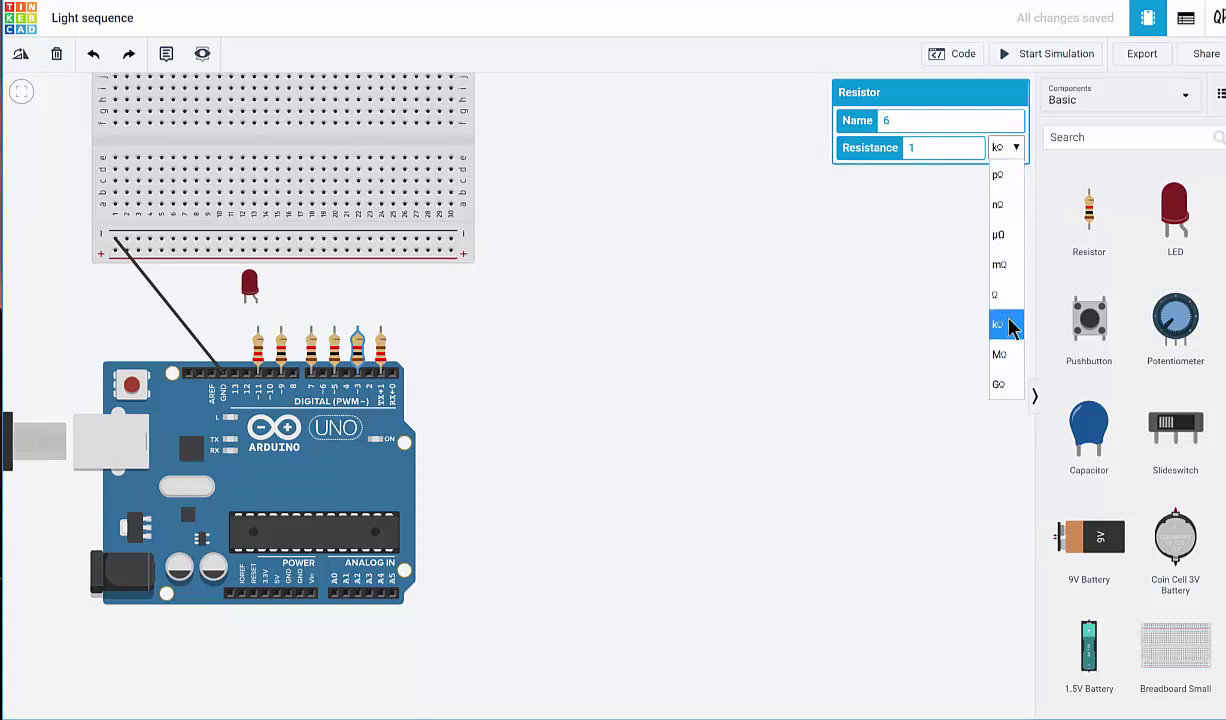
pyautogui.click(1010, 295)
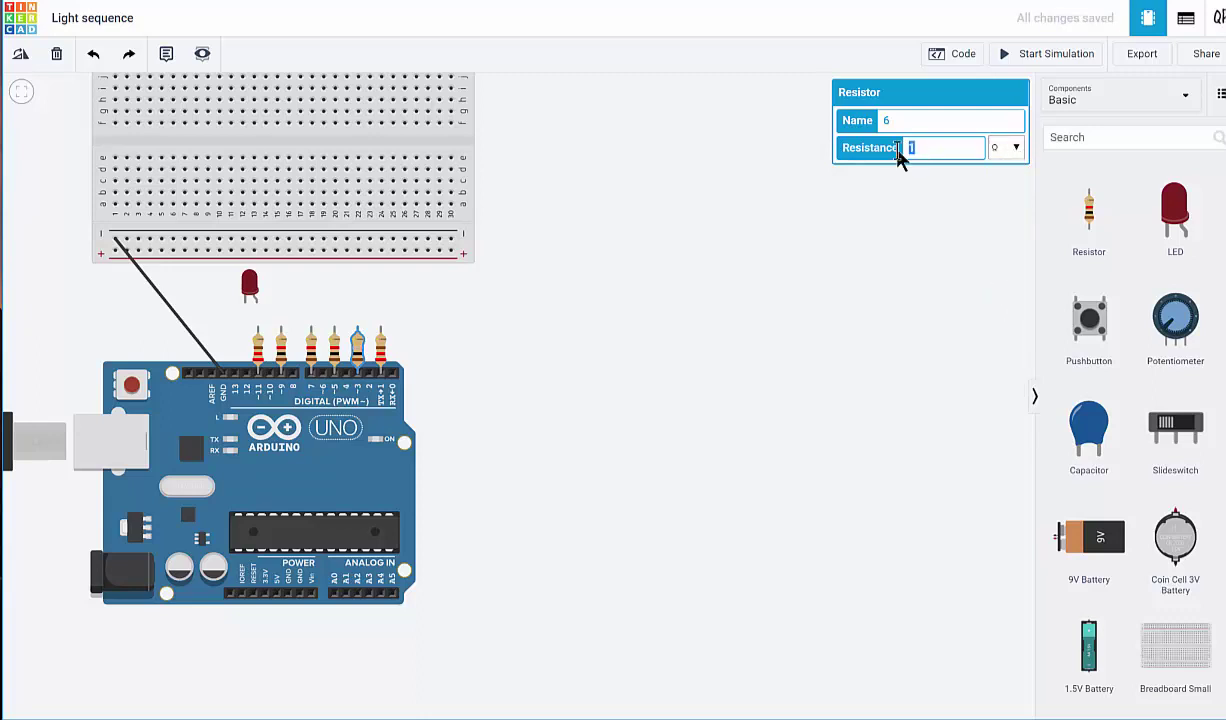
pyautogui.click(900, 150)
pyautogui.write('220')
pyautogui.click(741, 272)
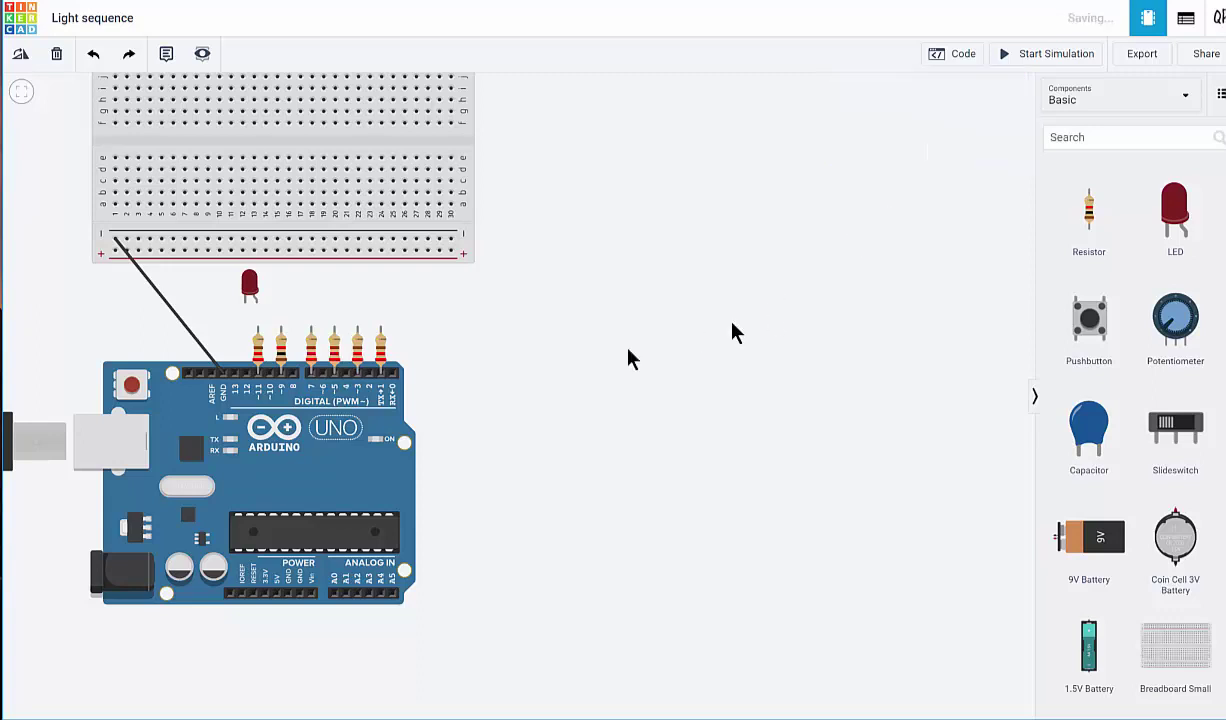
# Set the resistance of the pin 9 resistor to 220 Ω
pyautogui.click(281, 352)
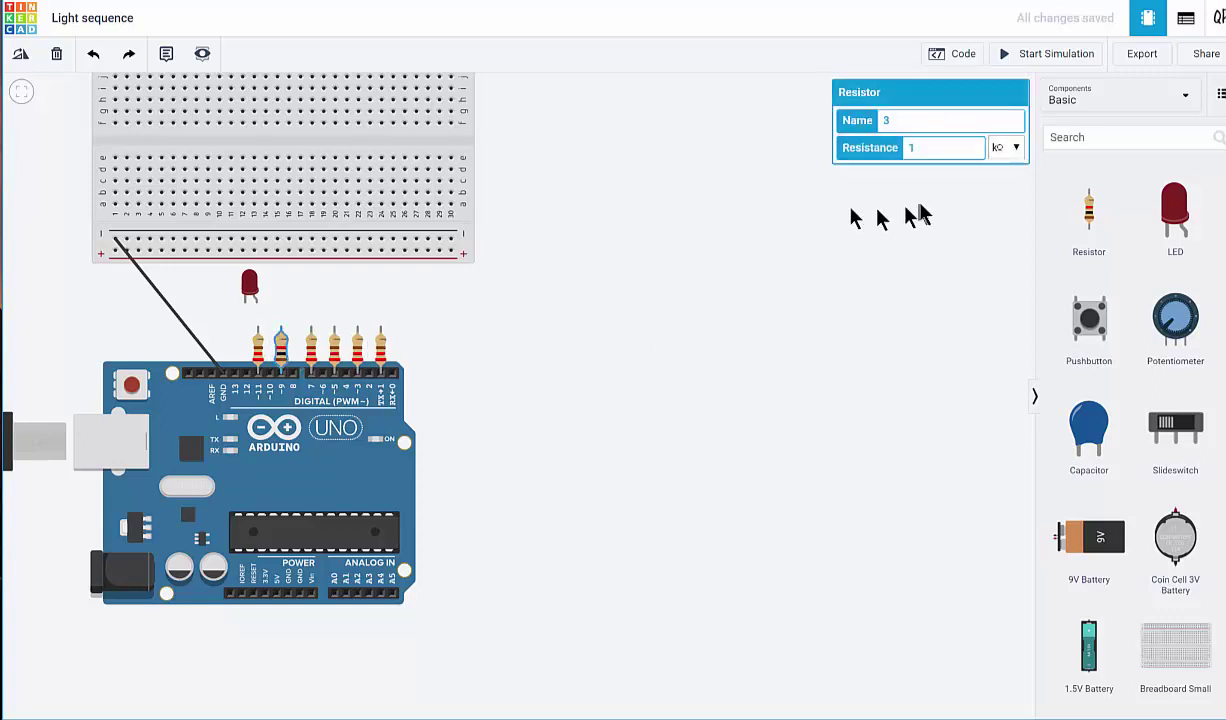
pyautogui.click(1014, 148)
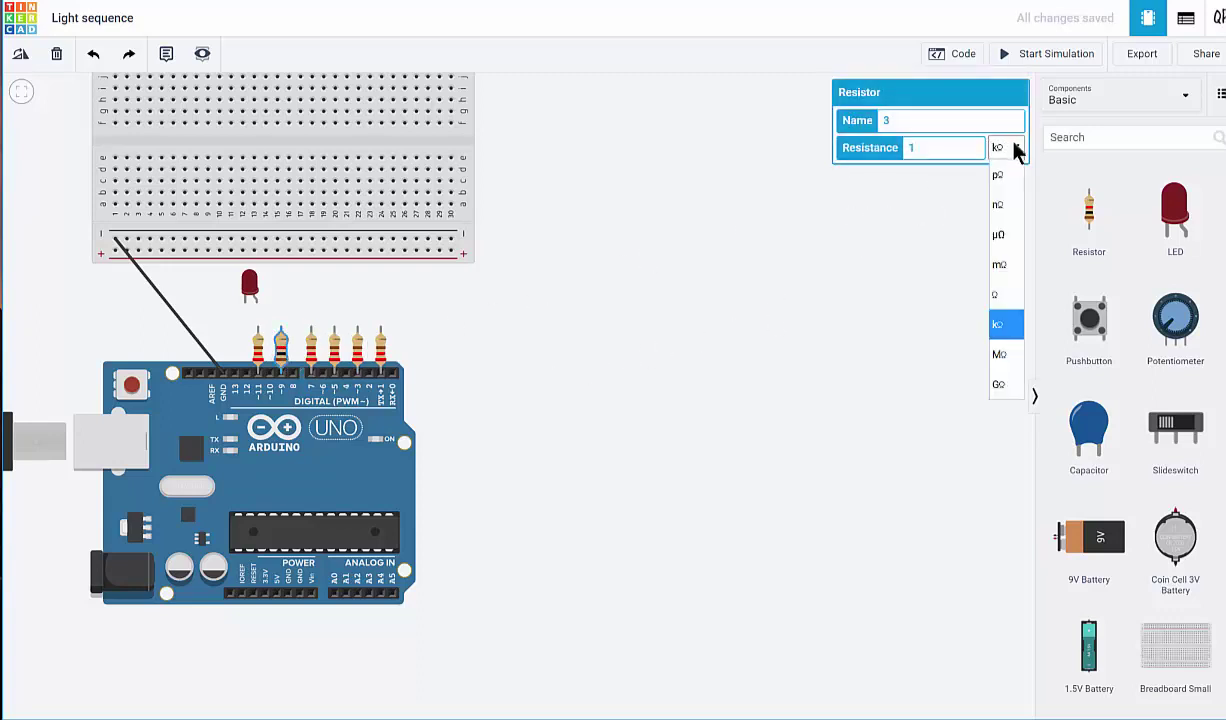
pyautogui.click(1007, 294)
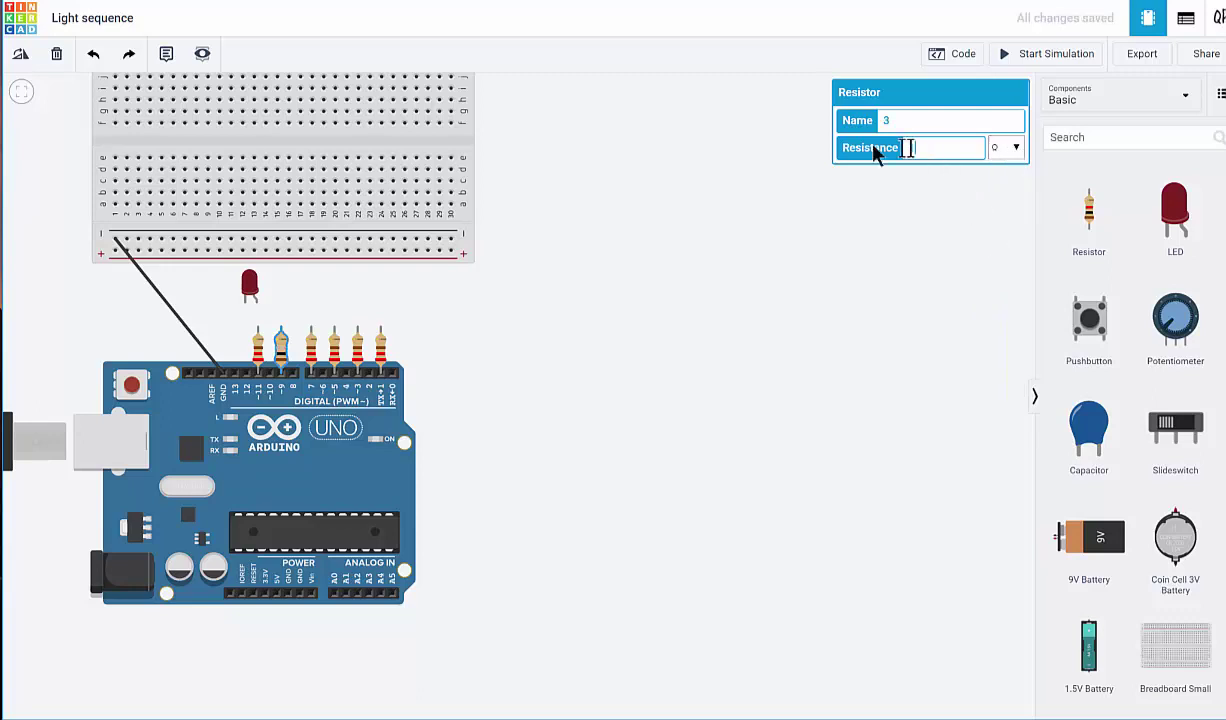
pyautogui.write('220')
pyautogui.press('Return')
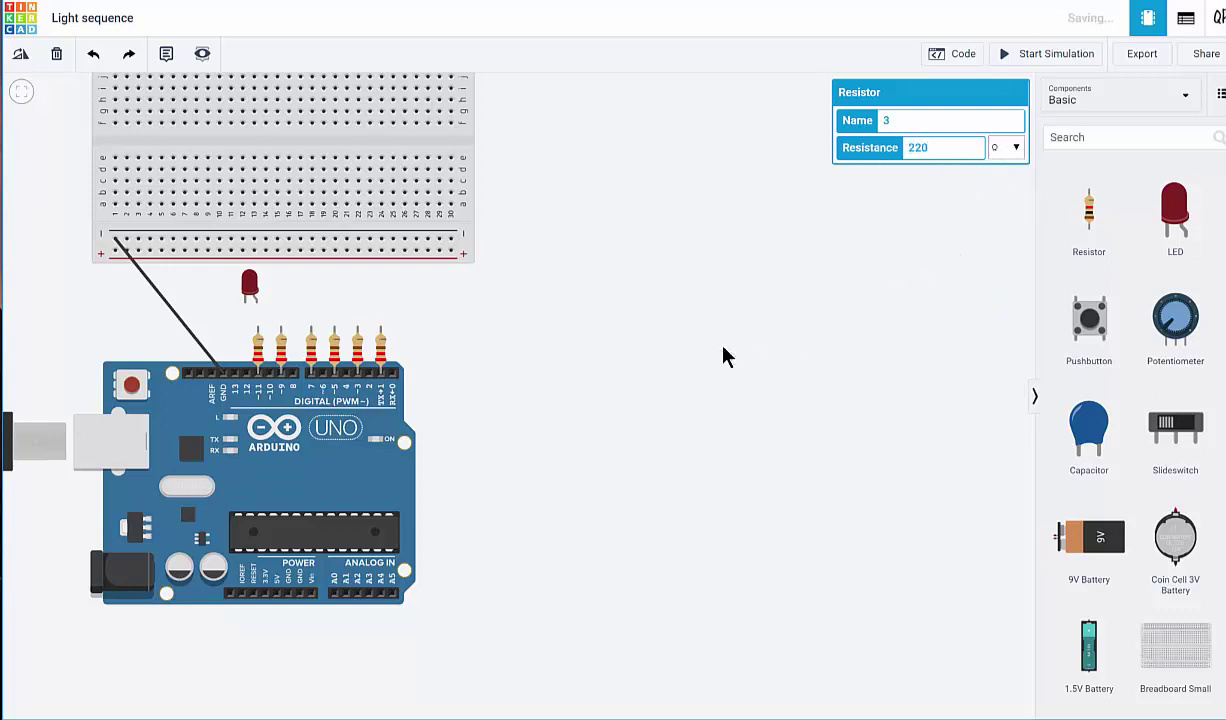
pyautogui.click(725, 357)
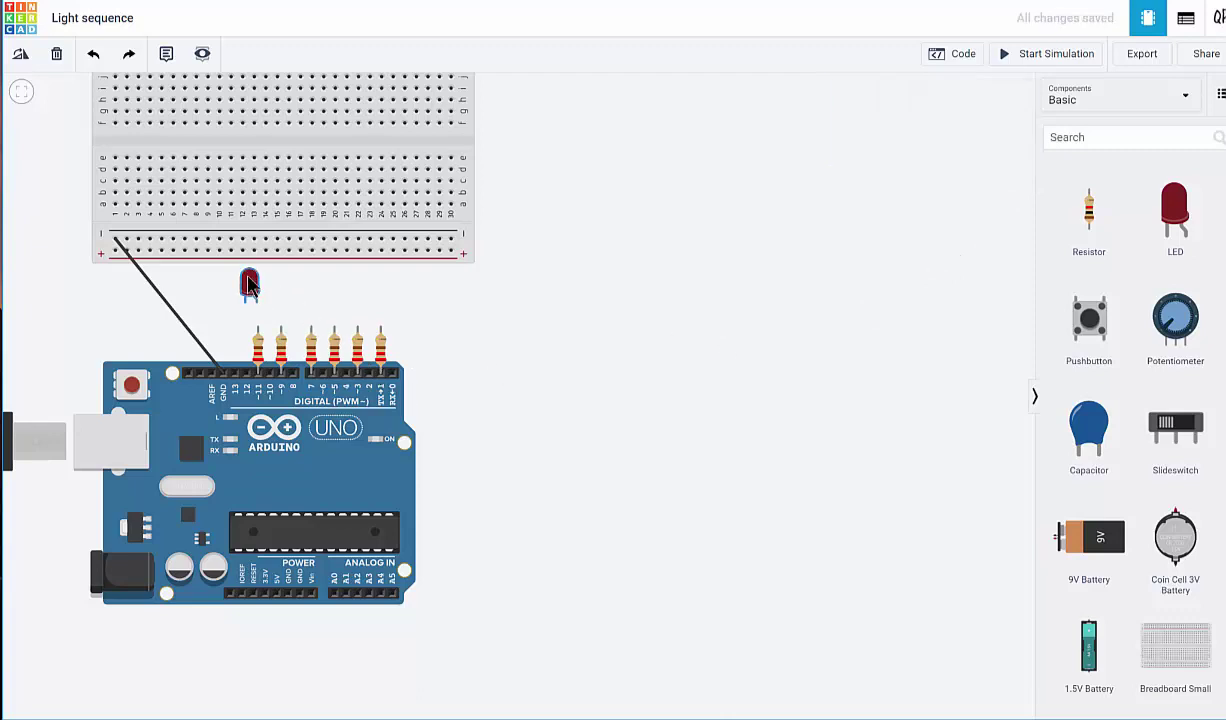
# Move the red LED down so its bent leg connects to the upper end of the pin 11 resistor
pyautogui.moveTo(249, 285); pyautogui.dragTo(250, 300)
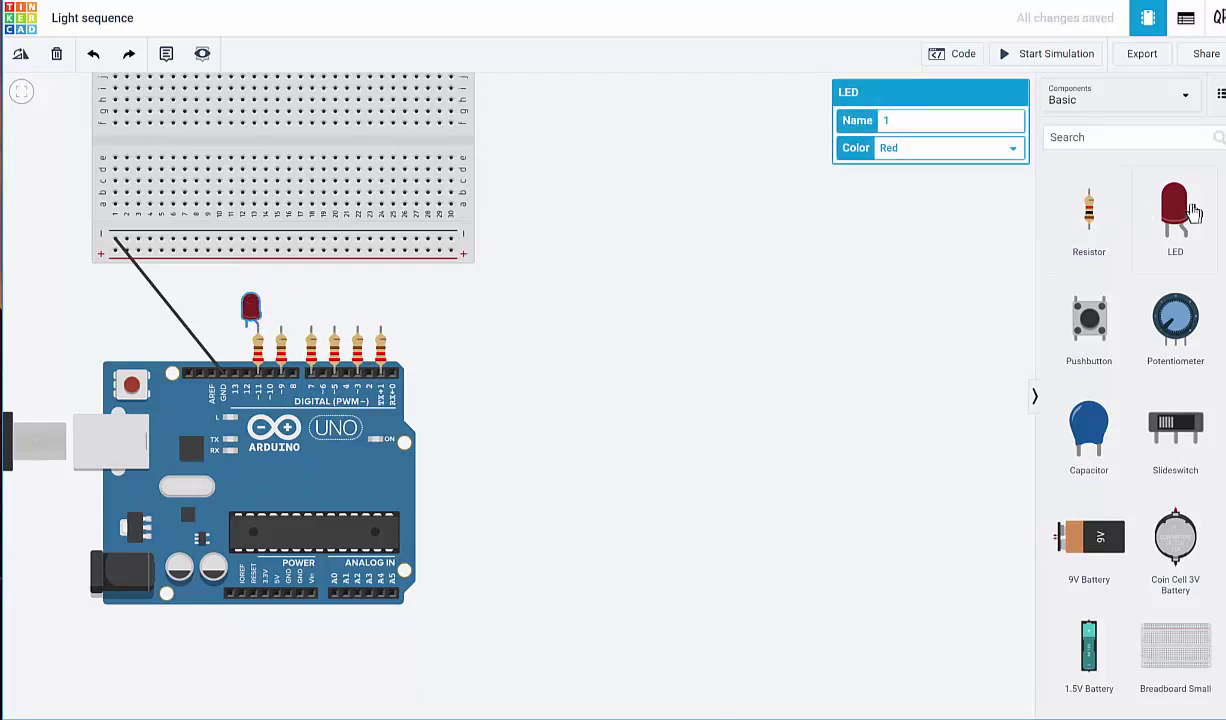
# Place five more red LEDs with their bent legs on the upper ends of the resistors at pins 9, 7, 5, 3 and 1
pyautogui.moveTo(1175, 215); pyautogui.dragTo(280, 333)
pyautogui.moveTo(1175, 215); pyautogui.dragTo(310, 333)
pyautogui.moveTo(1140, 210); pyautogui.dragTo(334, 334)
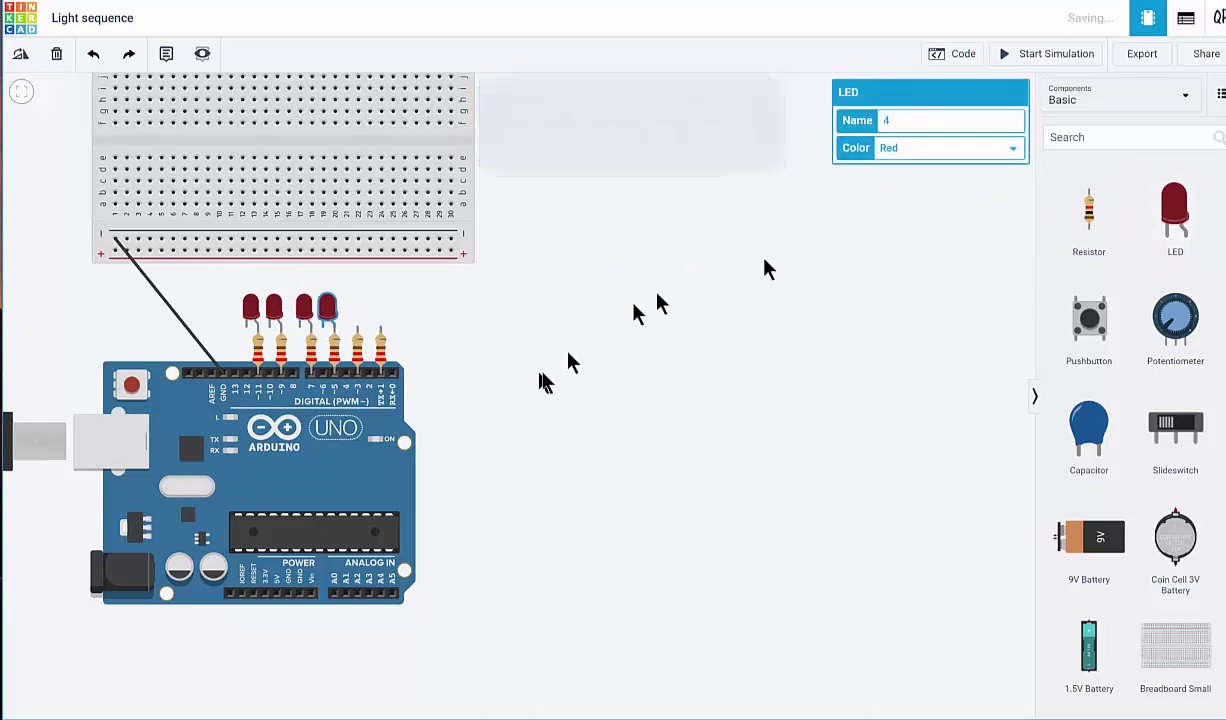
pyautogui.moveTo(1180, 215); pyautogui.dragTo(350, 328)
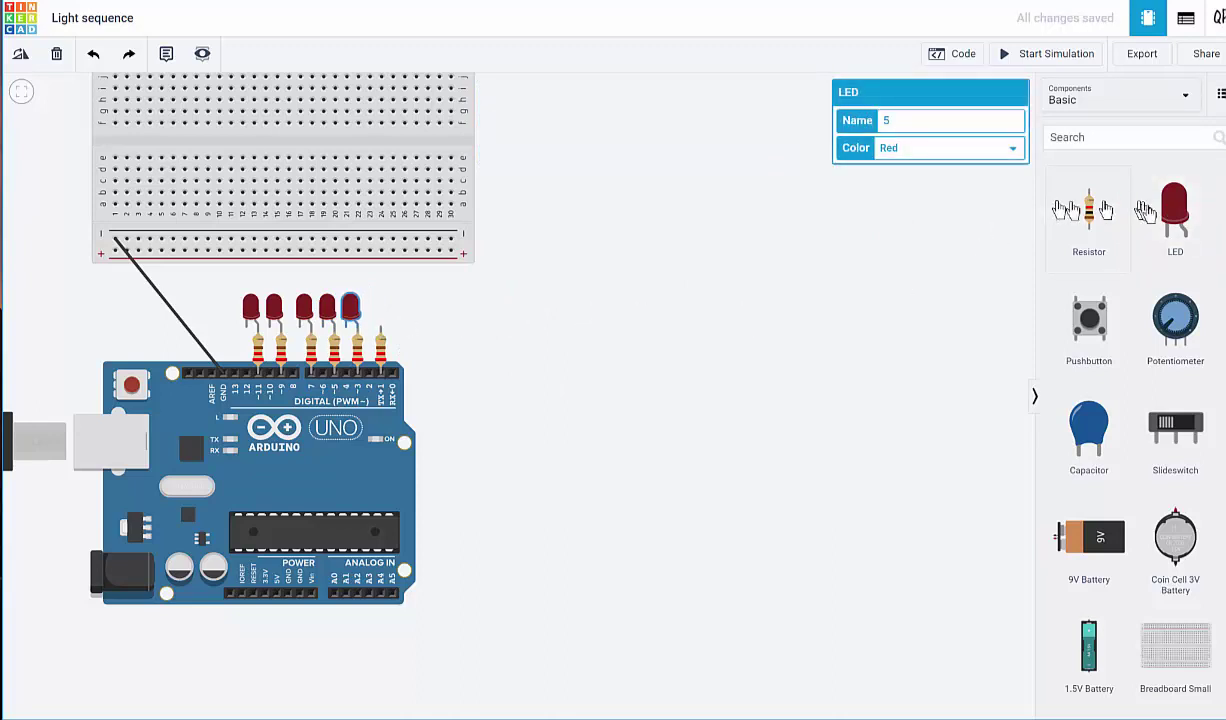
pyautogui.moveTo(1175, 215); pyautogui.dragTo(375, 328)
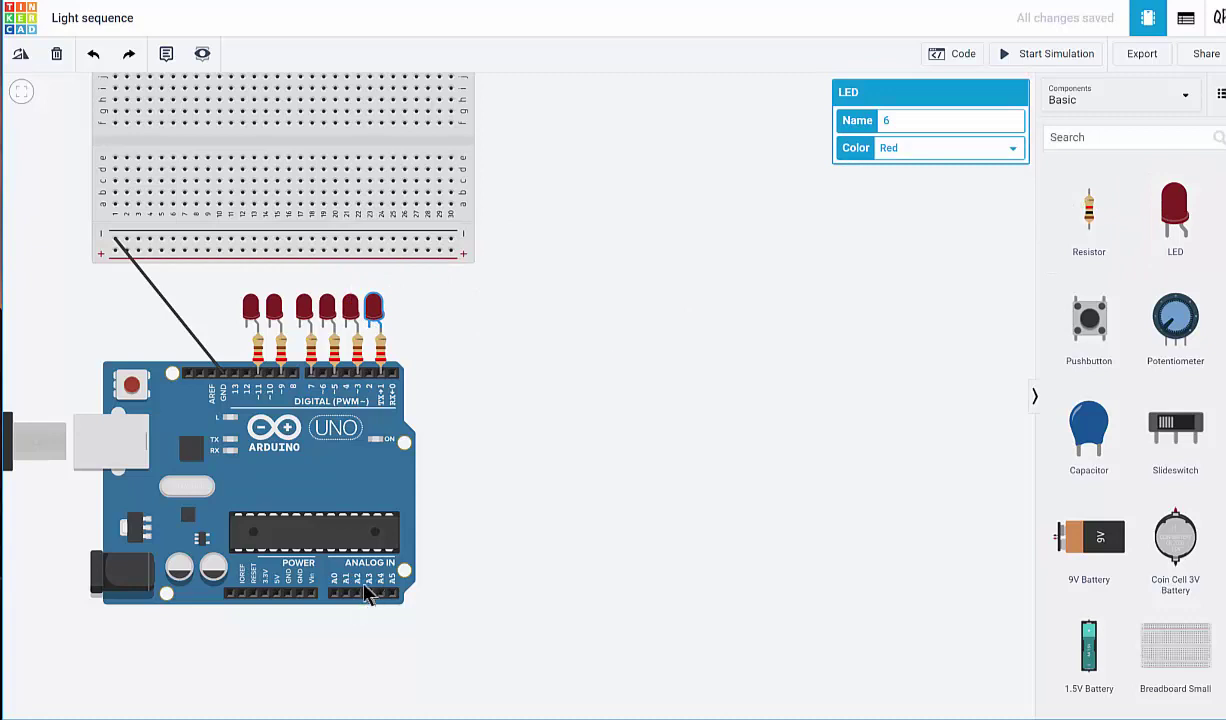
# Wire the pin 11 LED's cathode to the breadboard's lower negative rail near column 9 and colour the wire black
pyautogui.click(247, 330)
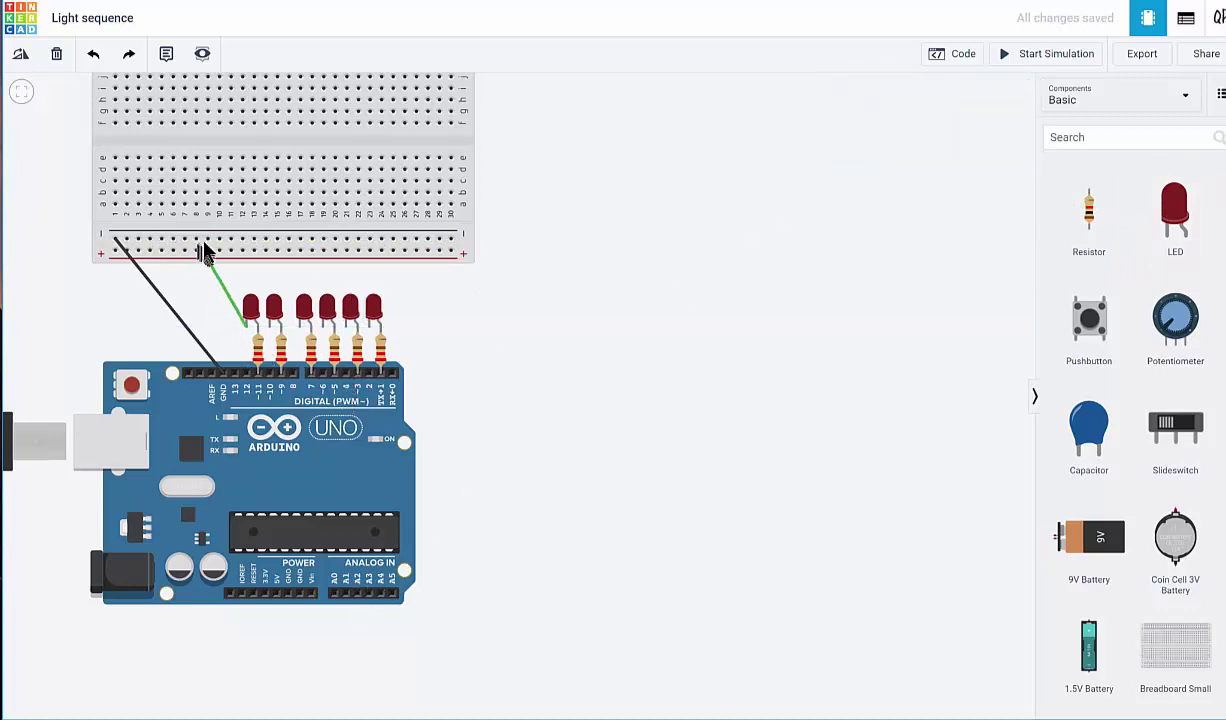
pyautogui.click(206, 239)
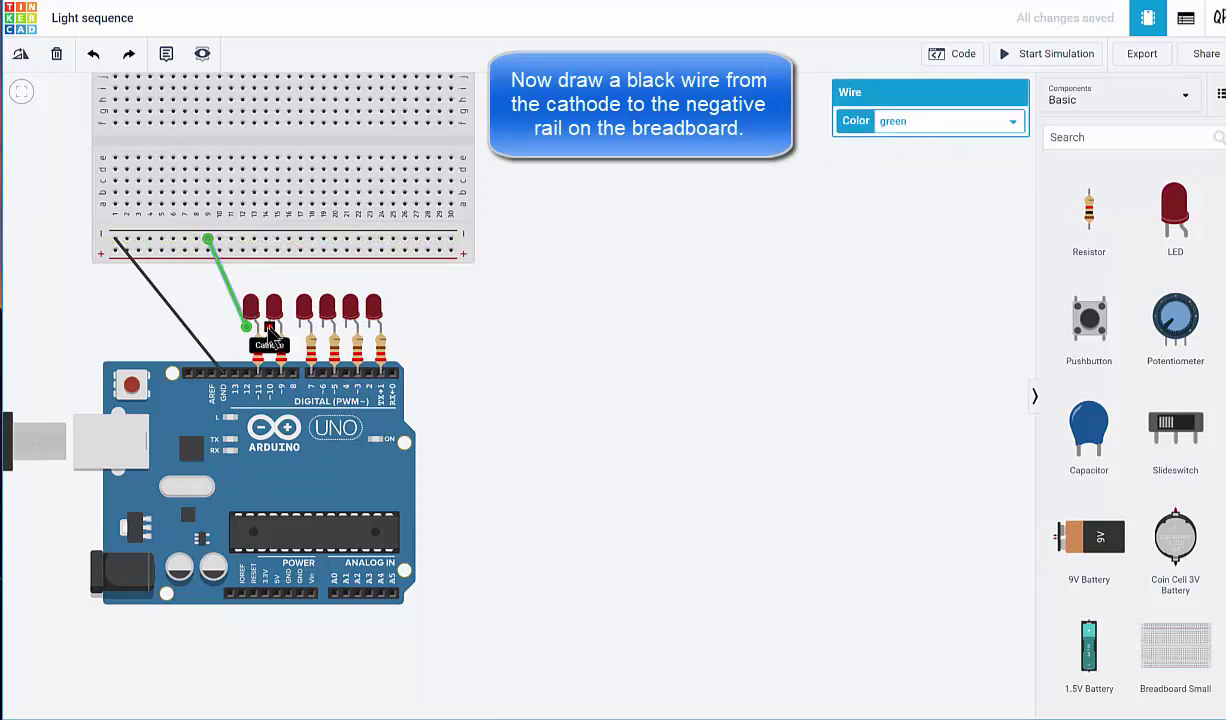
pyautogui.click(900, 122)
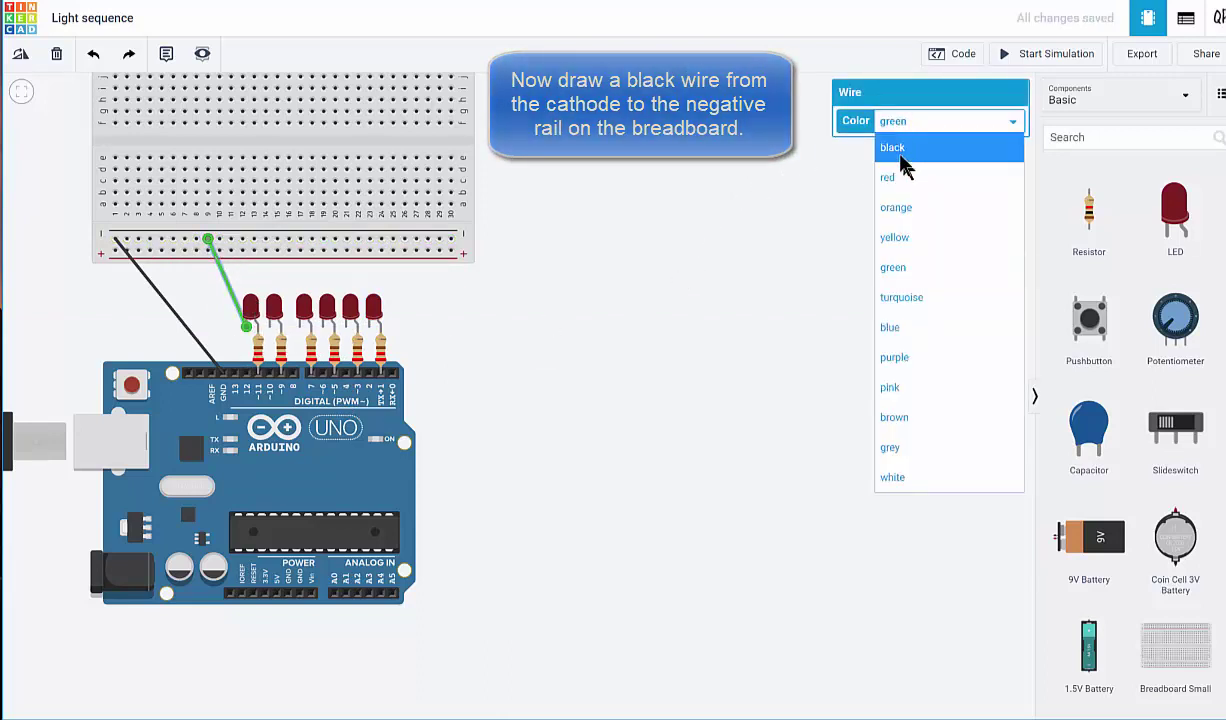
pyautogui.click(900, 150)
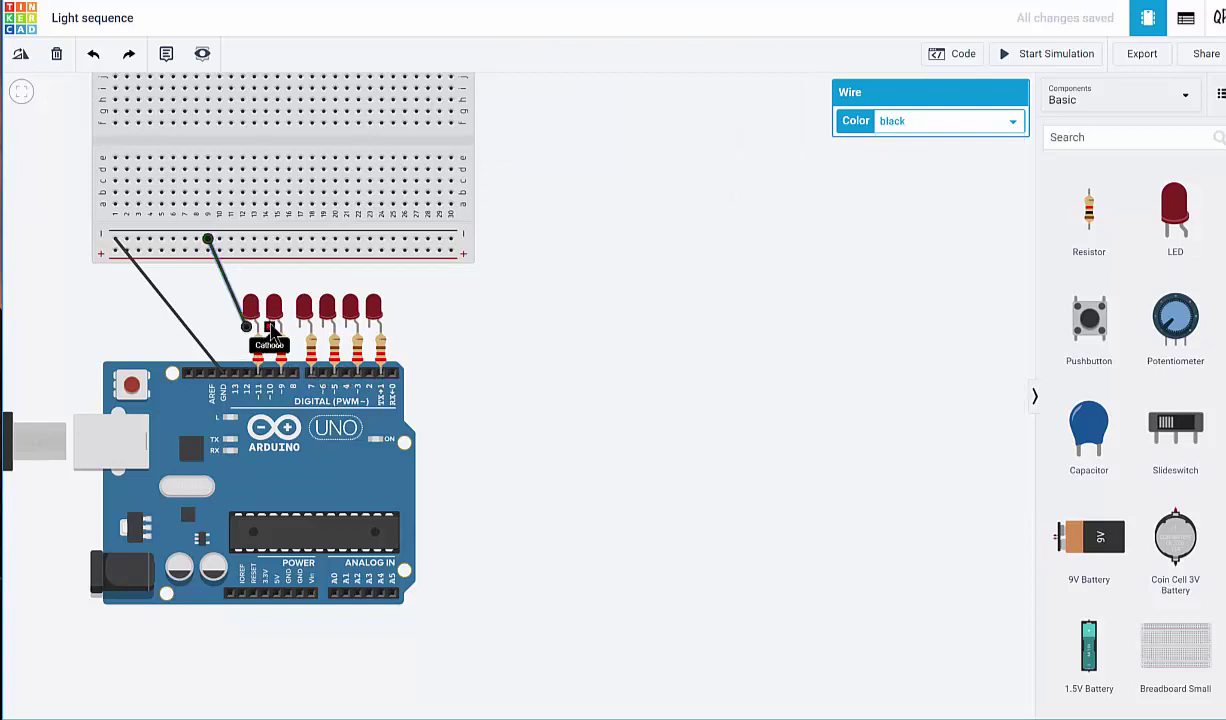
# Wire the pin 9 LED's cathode to the lower negative rail near column 11 and colour the wire black
pyautogui.click(270, 331)
pyautogui.click(230, 241)
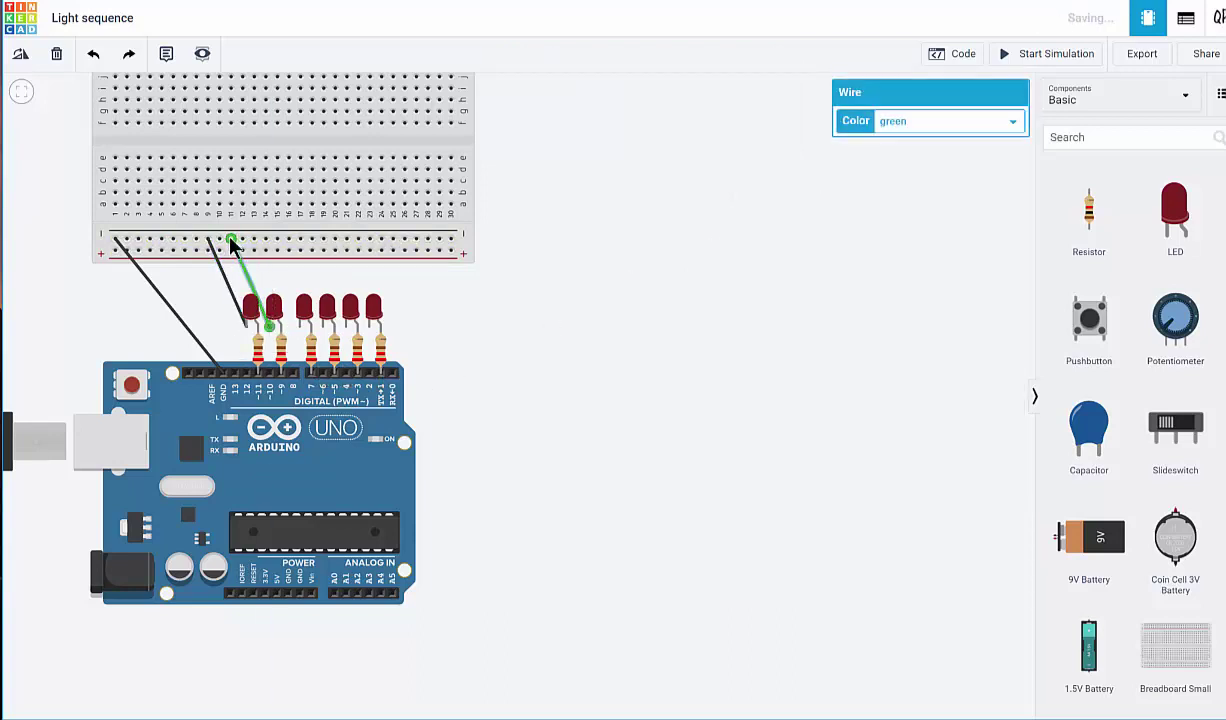
pyautogui.click(960, 122)
pyautogui.click(922, 152)
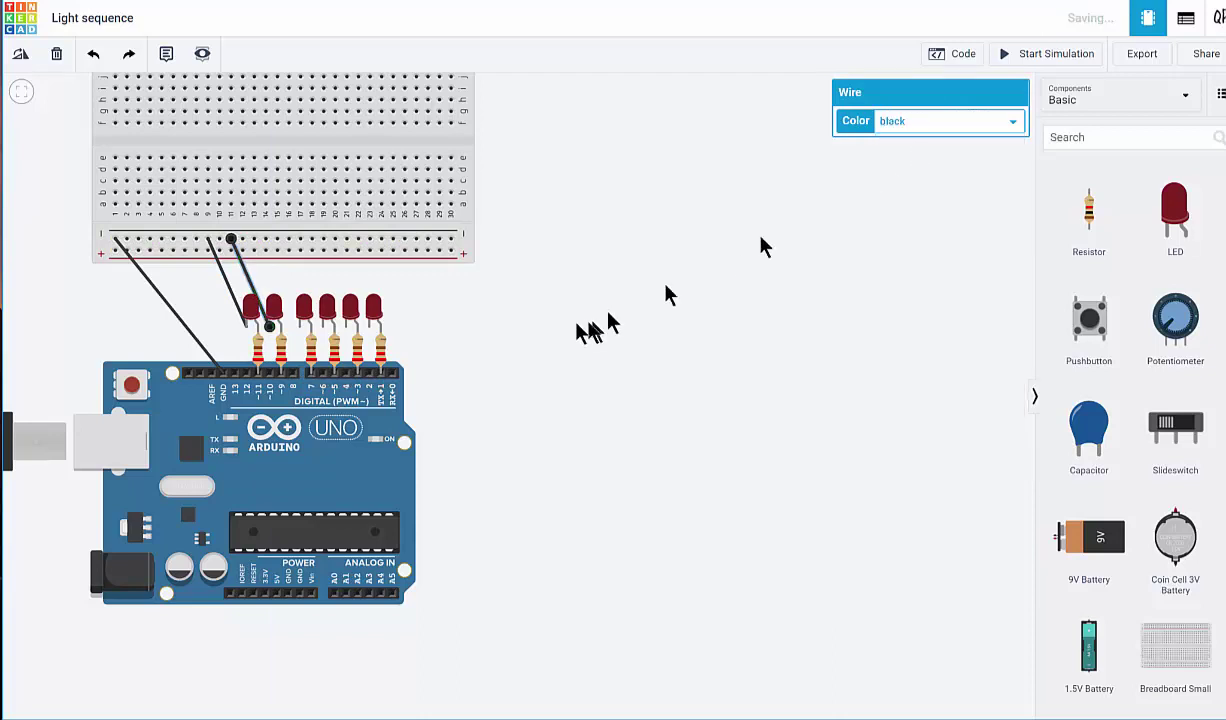
# Wire the pin 7 LED's cathode to the lower negative rail near column 13 and colour the wire black
pyautogui.click(300, 333)
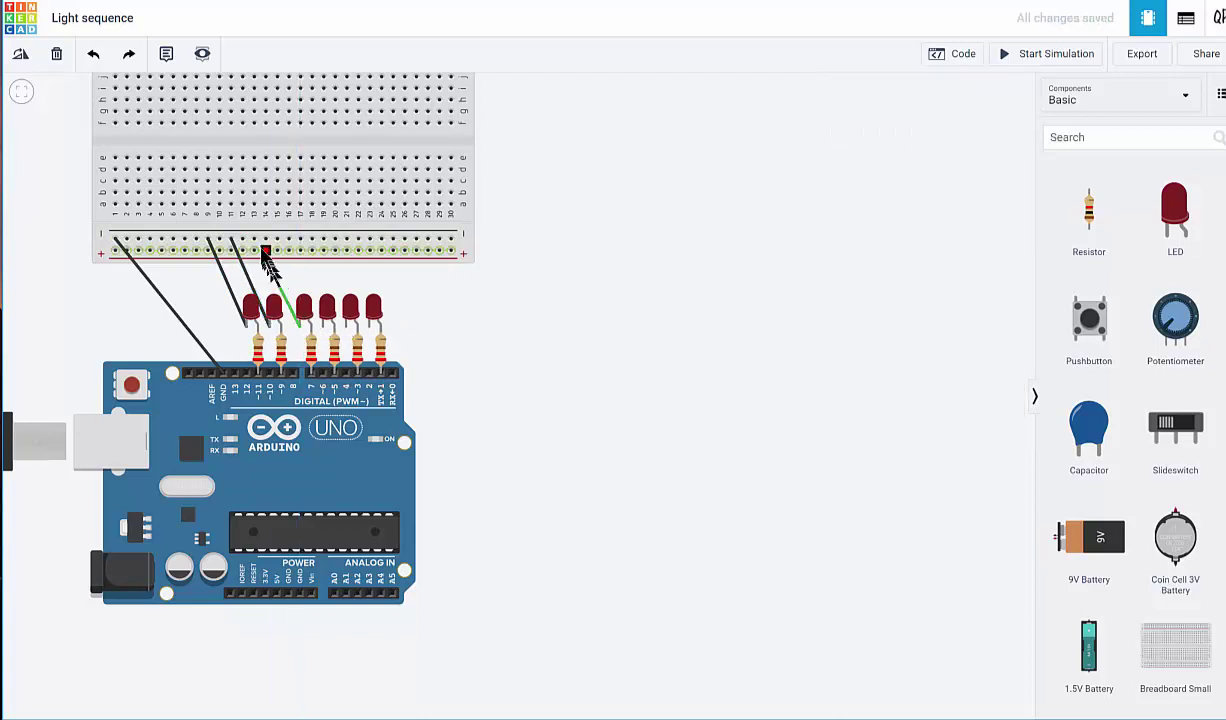
pyautogui.click(254, 241)
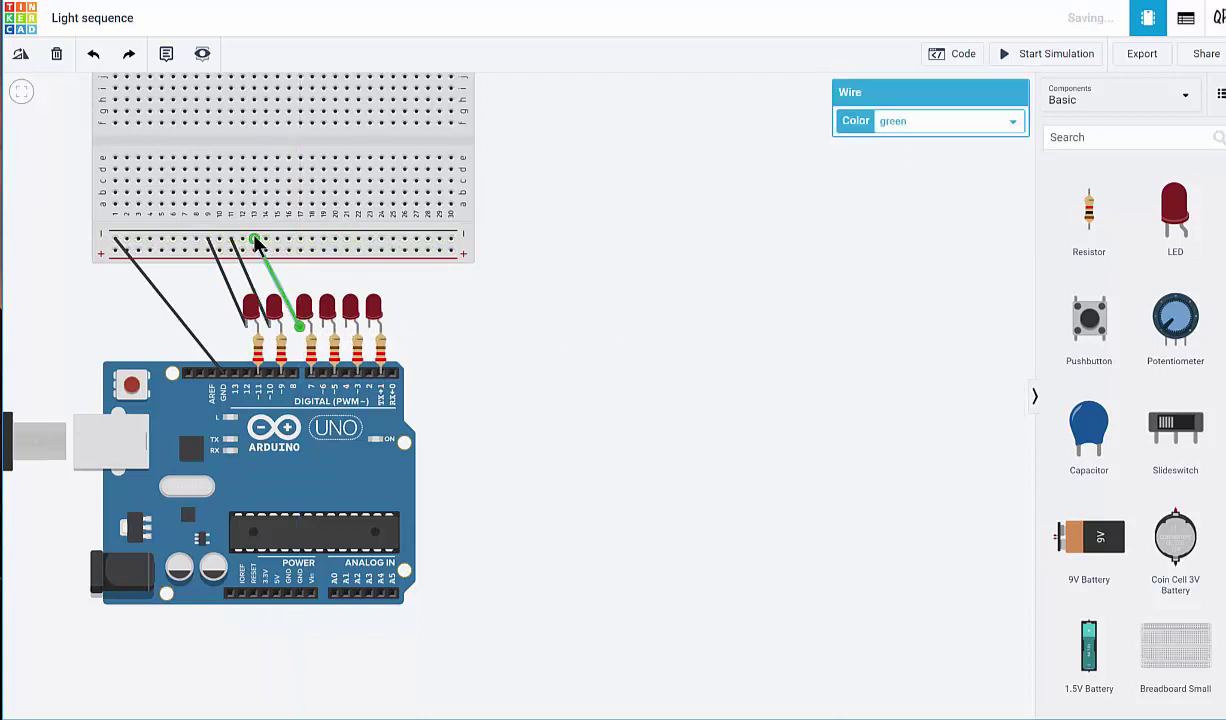
pyautogui.click(926, 123)
pyautogui.click(918, 150)
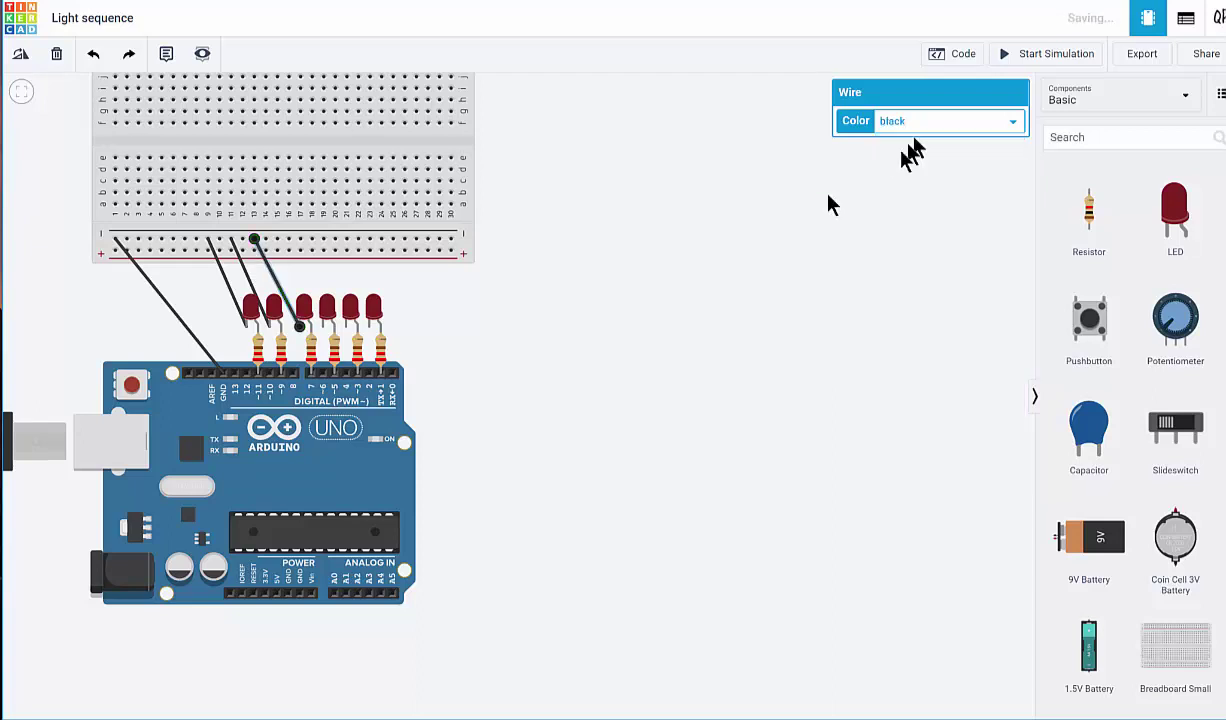
# Wire the pin 5 LED's cathode to the lower negative rail near column 15 and colour the wire black
pyautogui.click(322, 331)
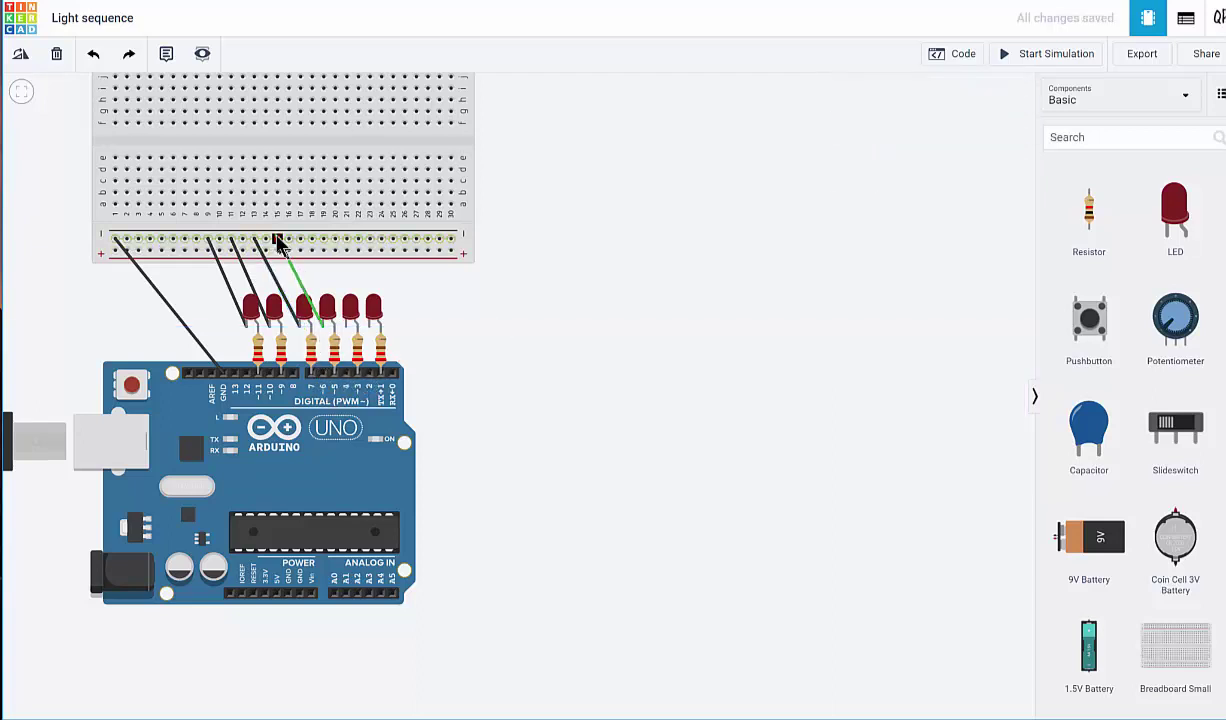
pyautogui.click(277, 241)
pyautogui.click(930, 122)
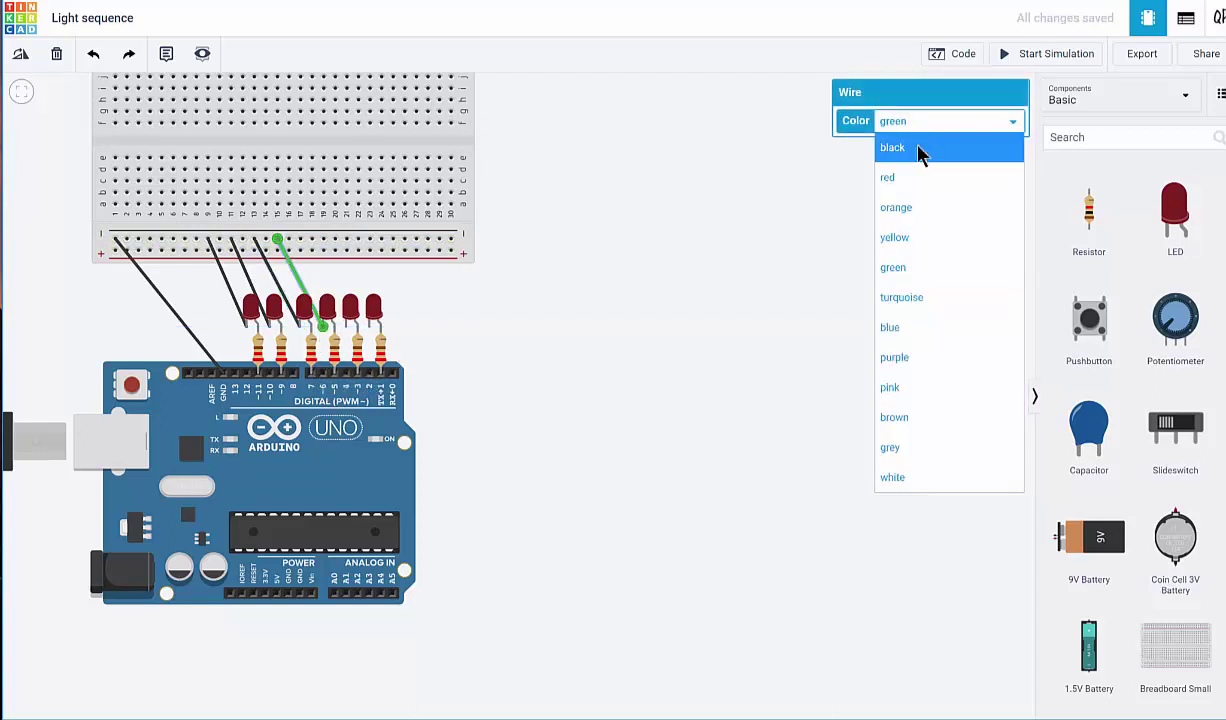
pyautogui.click(925, 153)
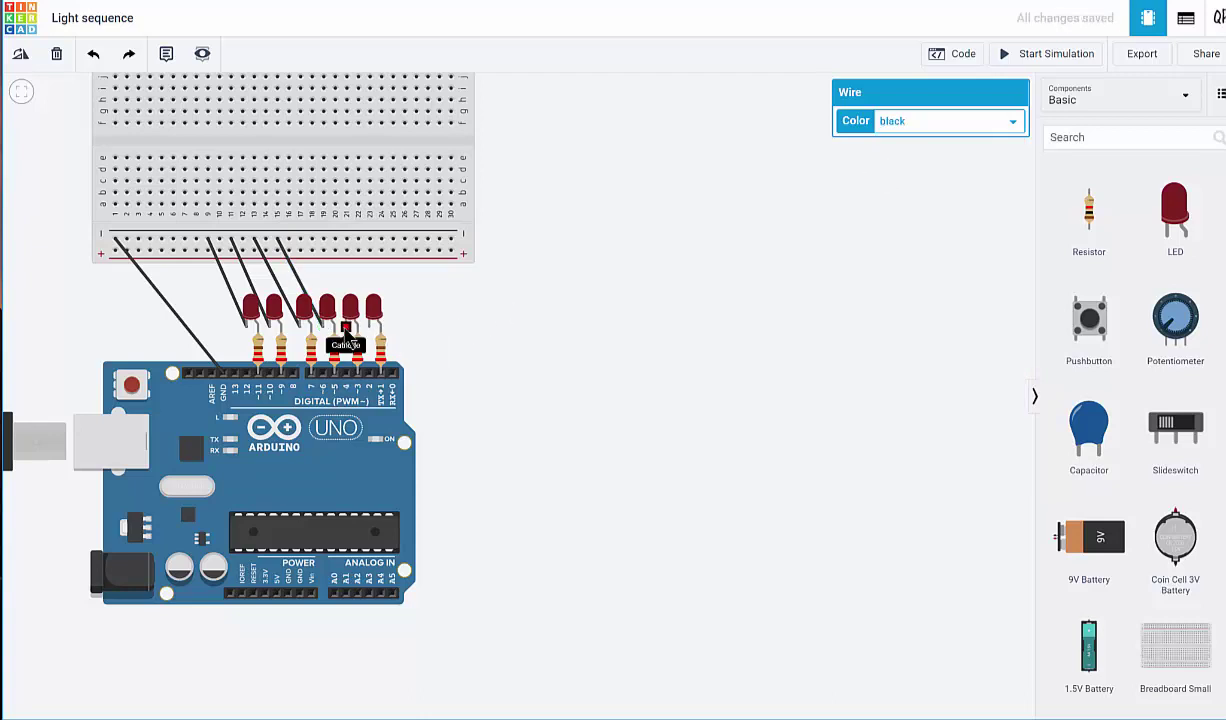
# Wire the pin 3 LED's cathode to the lower negative rail near column 17 and colour the wire black
pyautogui.click(345, 332)
pyautogui.click(301, 241)
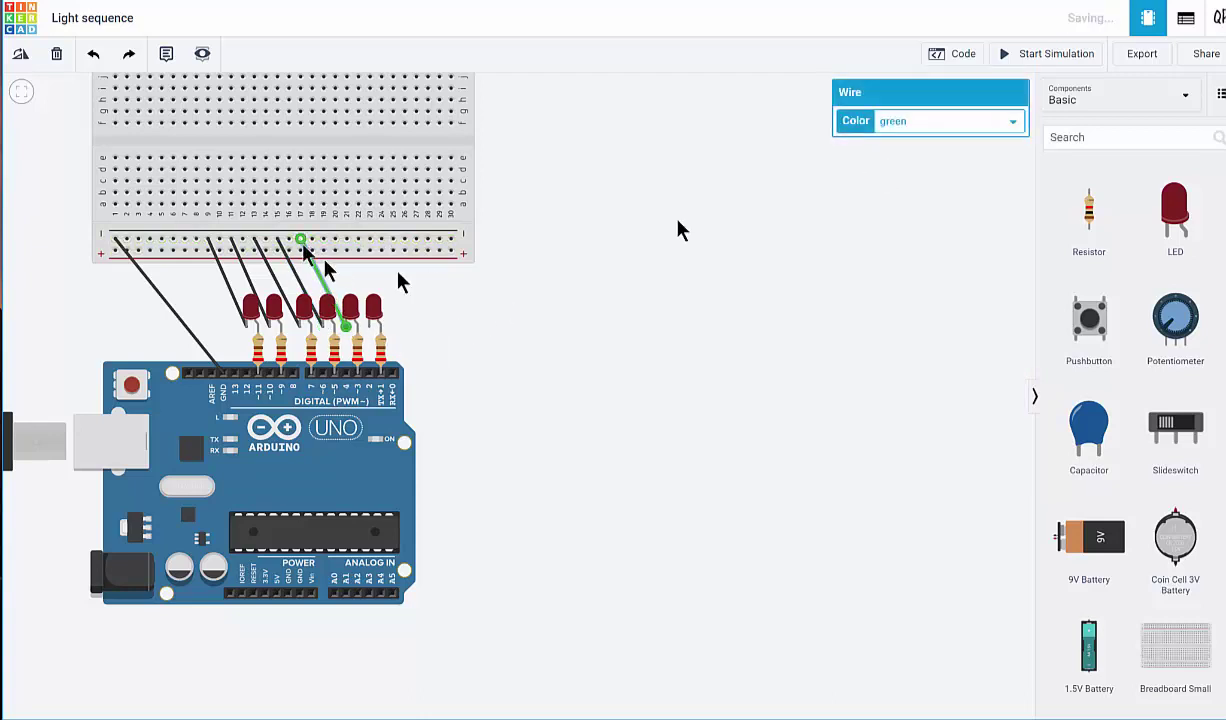
pyautogui.click(940, 122)
pyautogui.click(920, 155)
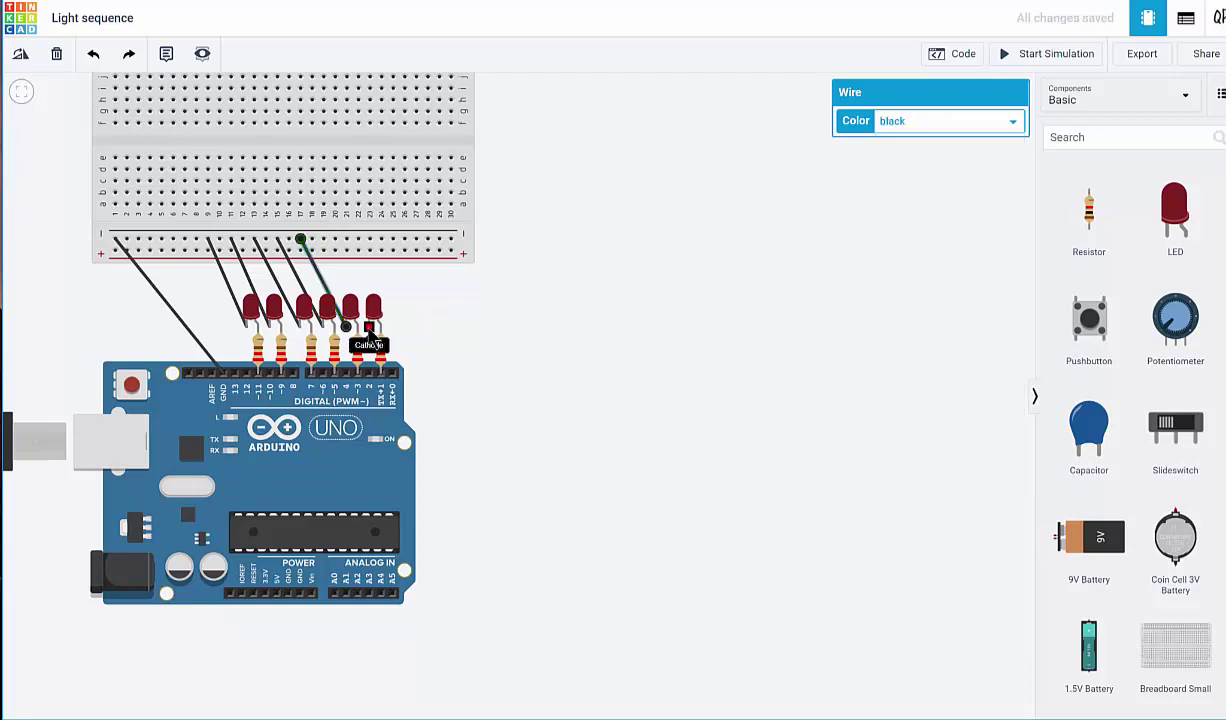
# Wire the pin 1 LED's cathode to the lower negative rail near column 19 and colour the wire black
pyautogui.click(370, 332)
pyautogui.click(323, 241)
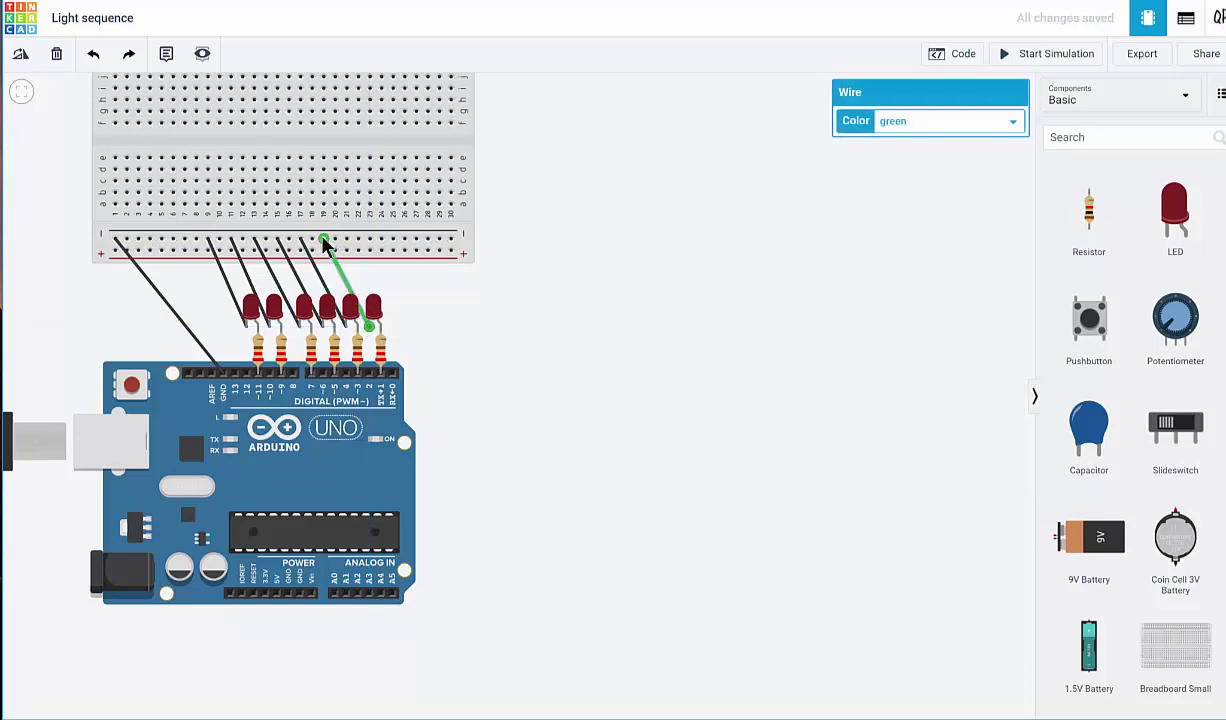
pyautogui.click(908, 121)
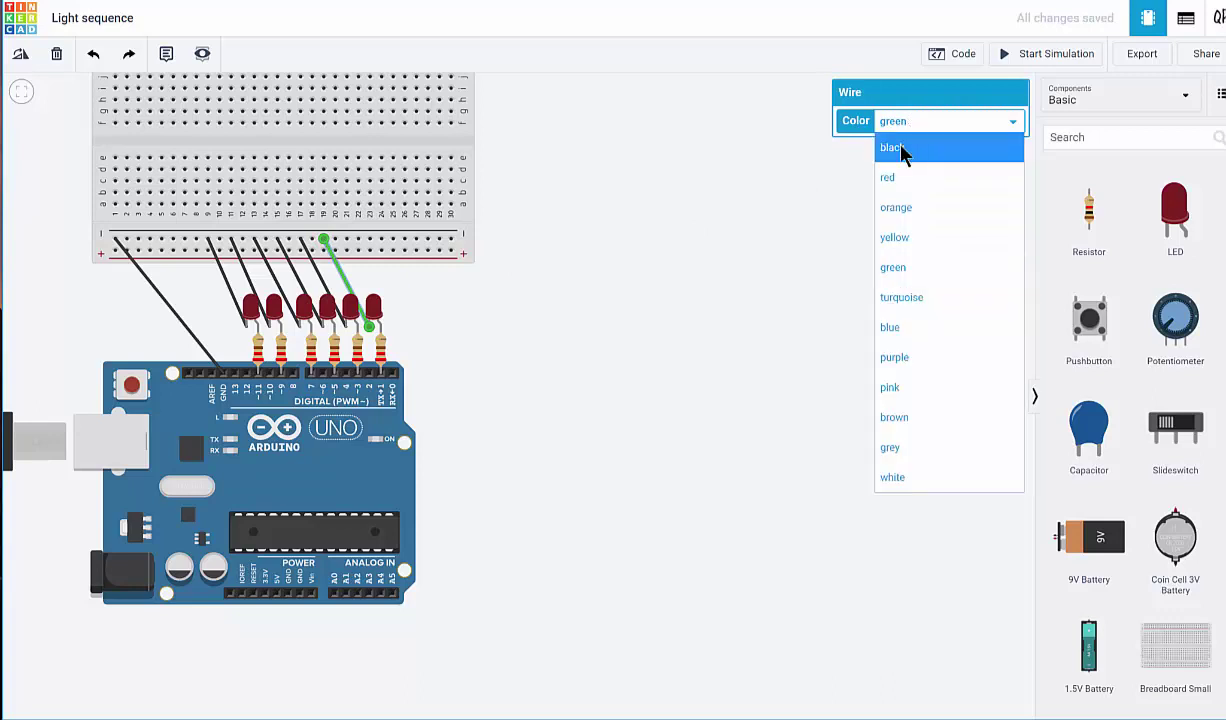
pyautogui.click(911, 154)
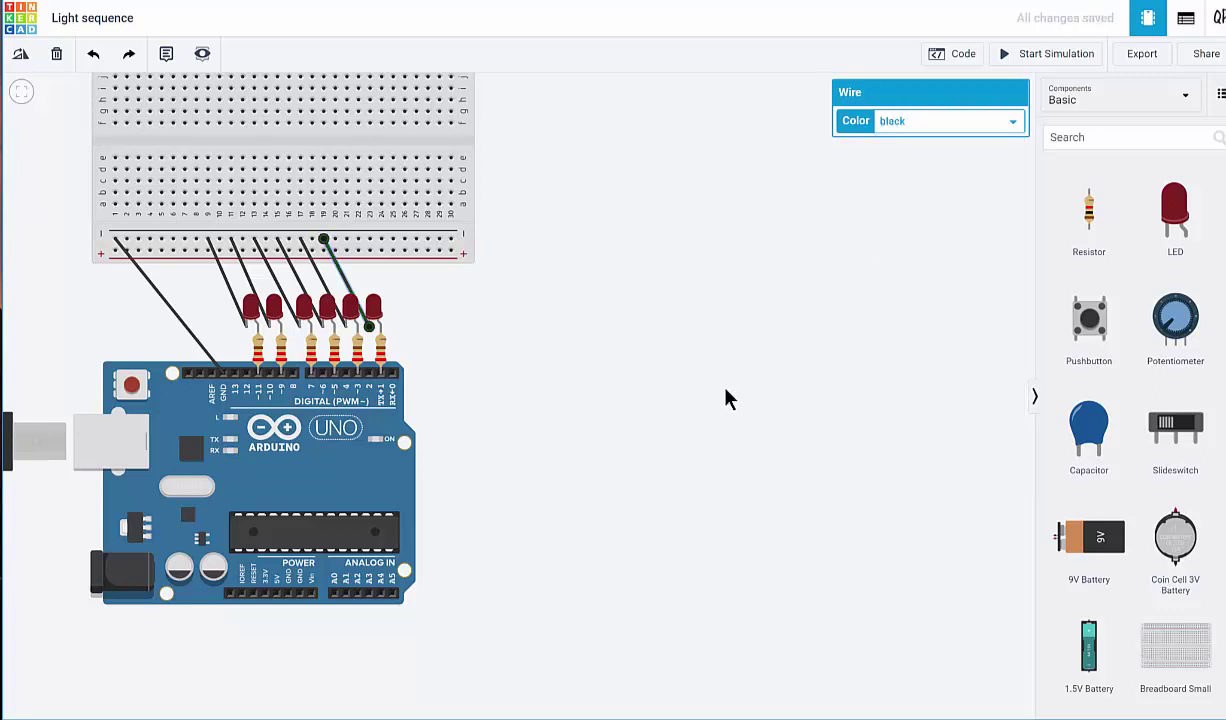
# Delete the default blink blocks from the Arduino's block code and stack seven wait blocks of 1 second each
pyautogui.click(960, 55)
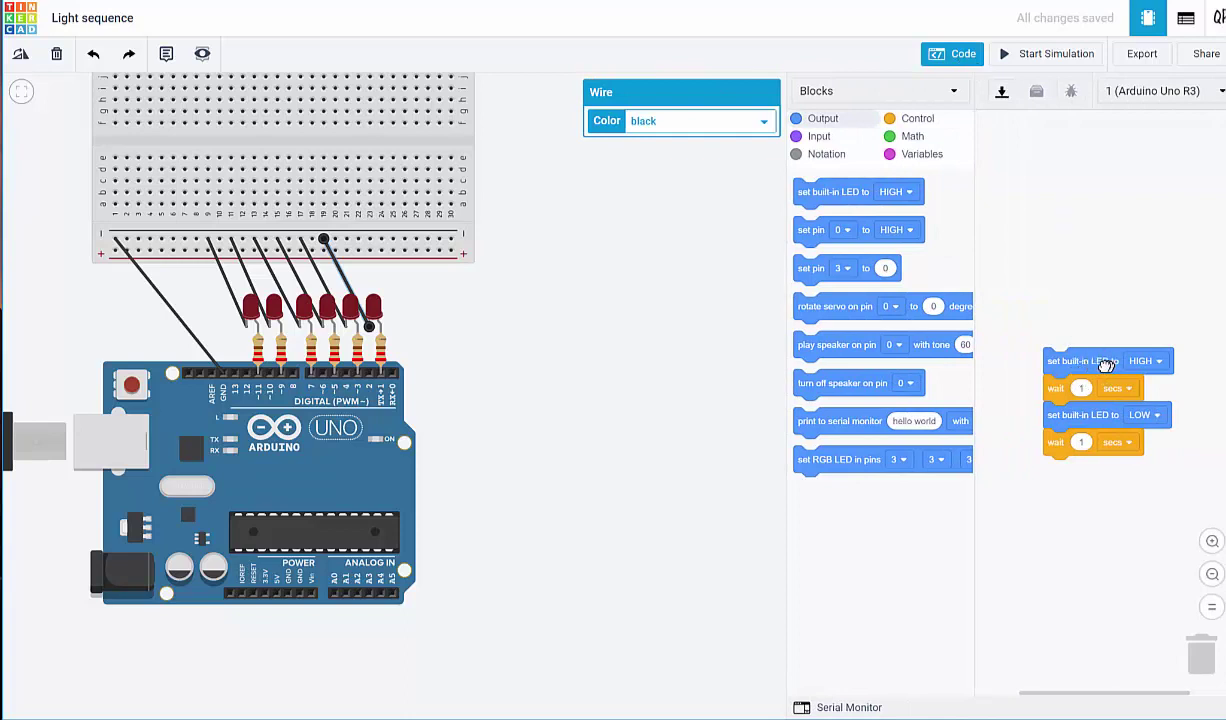
pyautogui.moveTo(1105, 365); pyautogui.dragTo(885, 517)
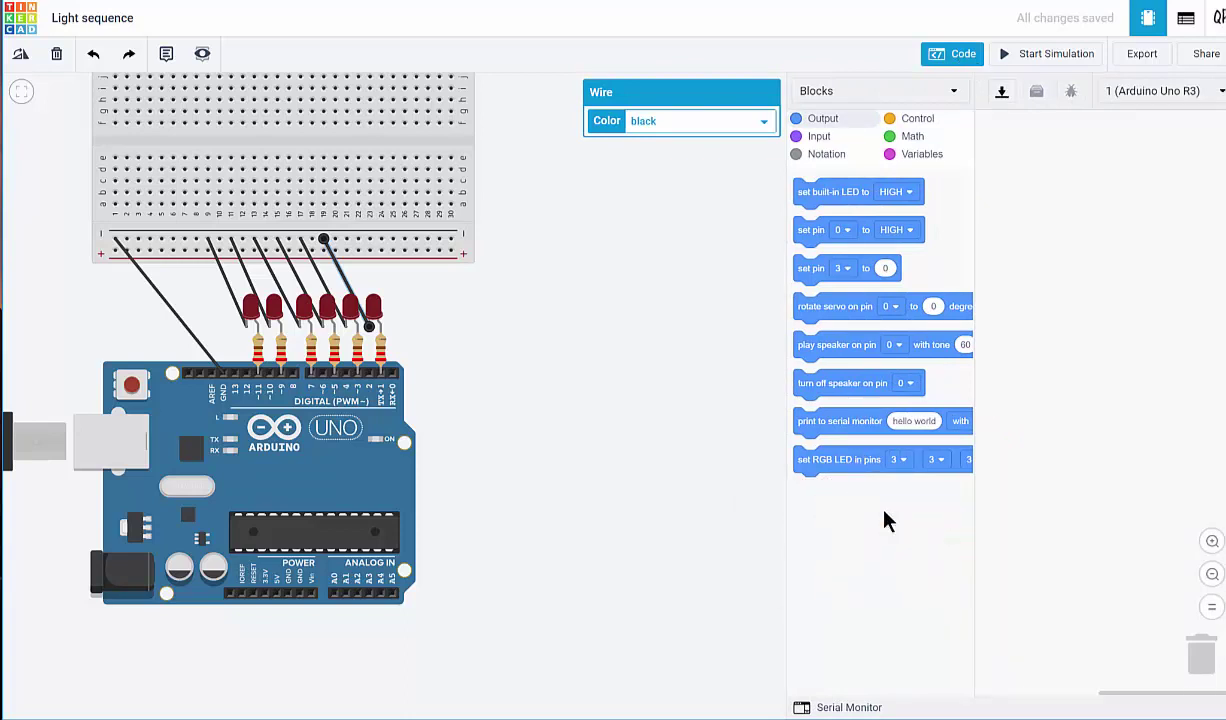
pyautogui.click(903, 121)
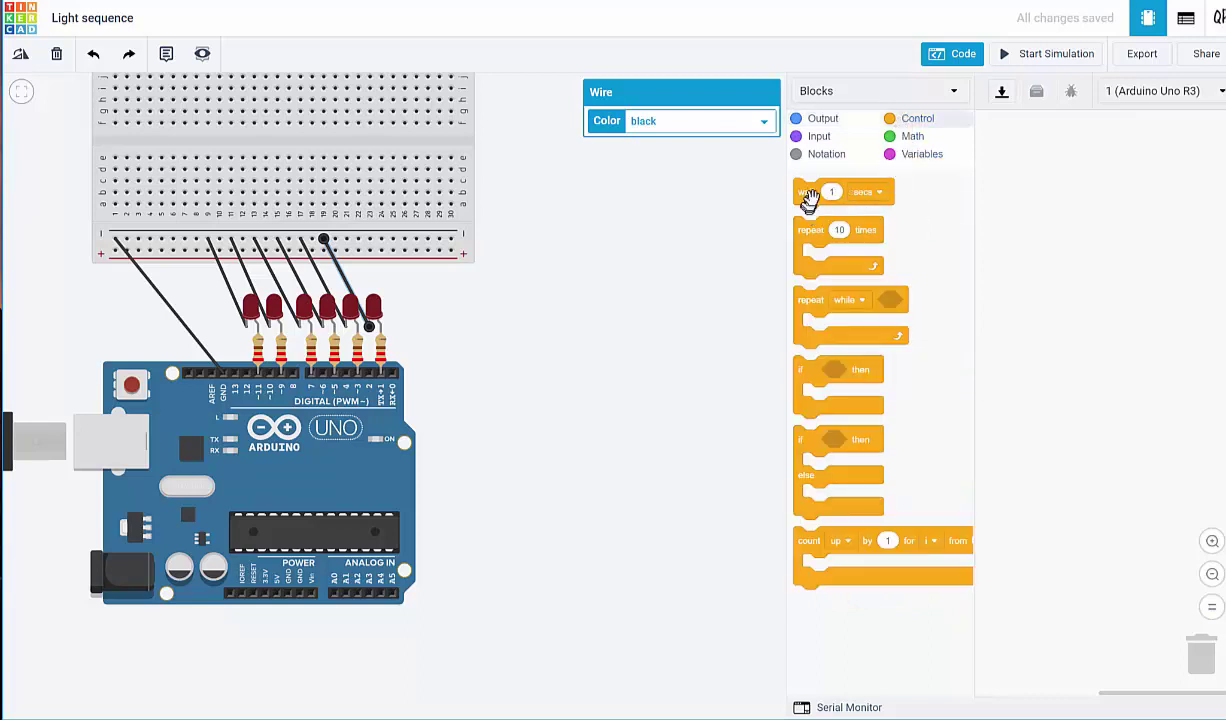
pyautogui.moveTo(808, 195); pyautogui.dragTo(1058, 183)
pyautogui.moveTo(815, 196); pyautogui.dragTo(1065, 205)
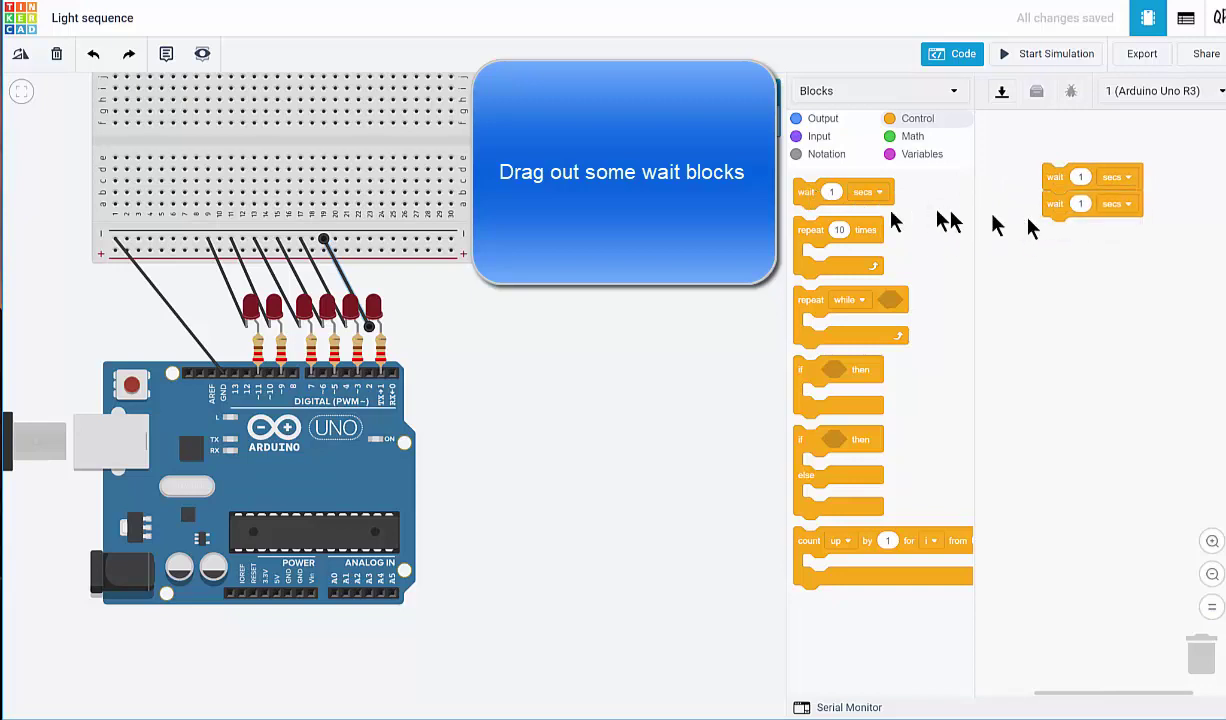
pyautogui.moveTo(995, 240); pyautogui.dragTo(1040, 238)
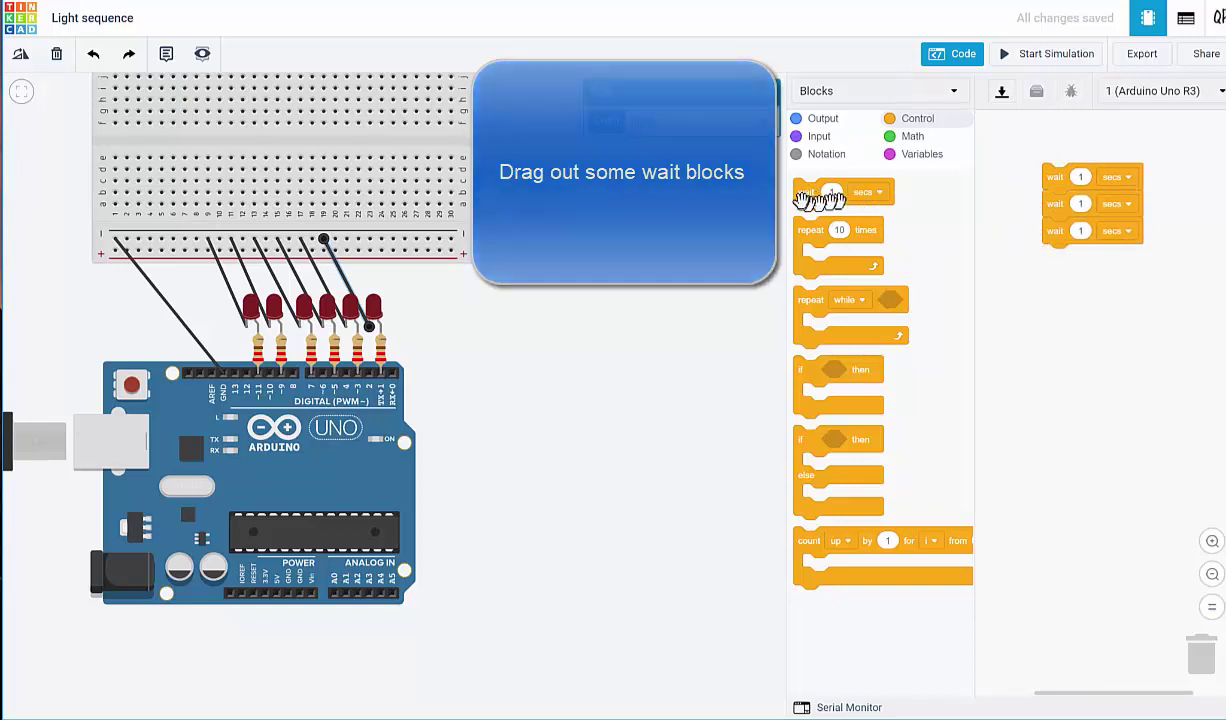
pyautogui.moveTo(807, 197); pyautogui.dragTo(1057, 266)
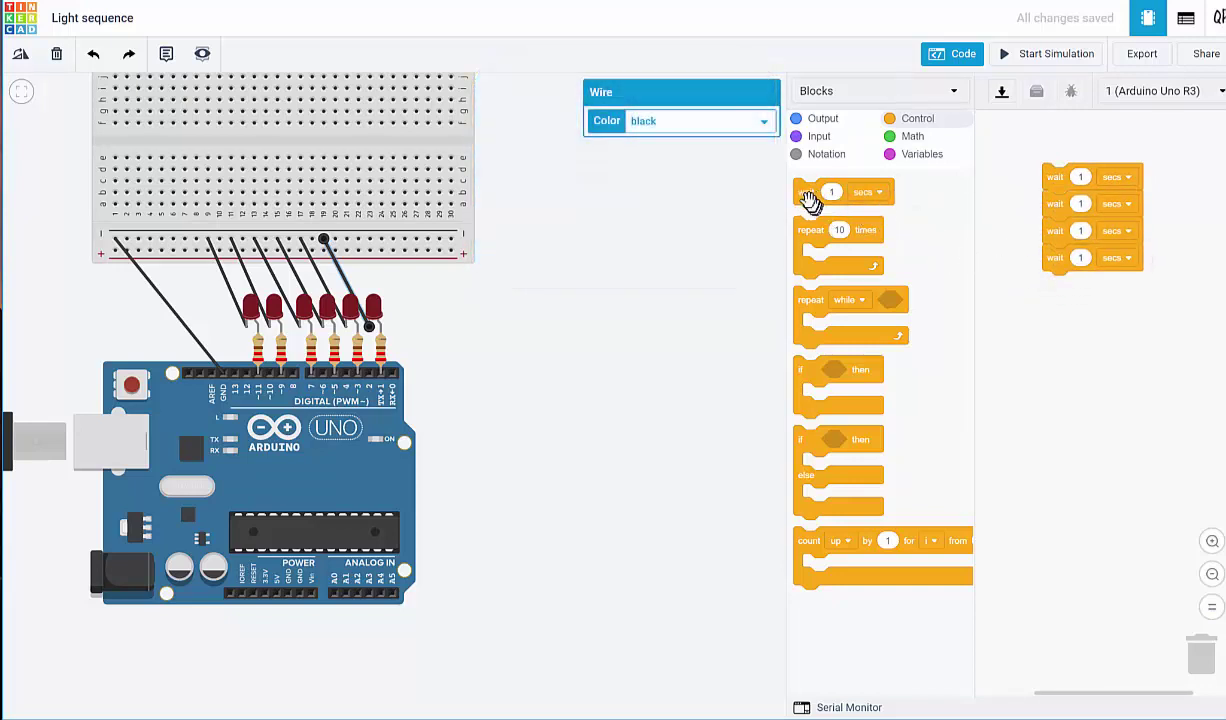
pyautogui.moveTo(810, 198); pyautogui.dragTo(1054, 291)
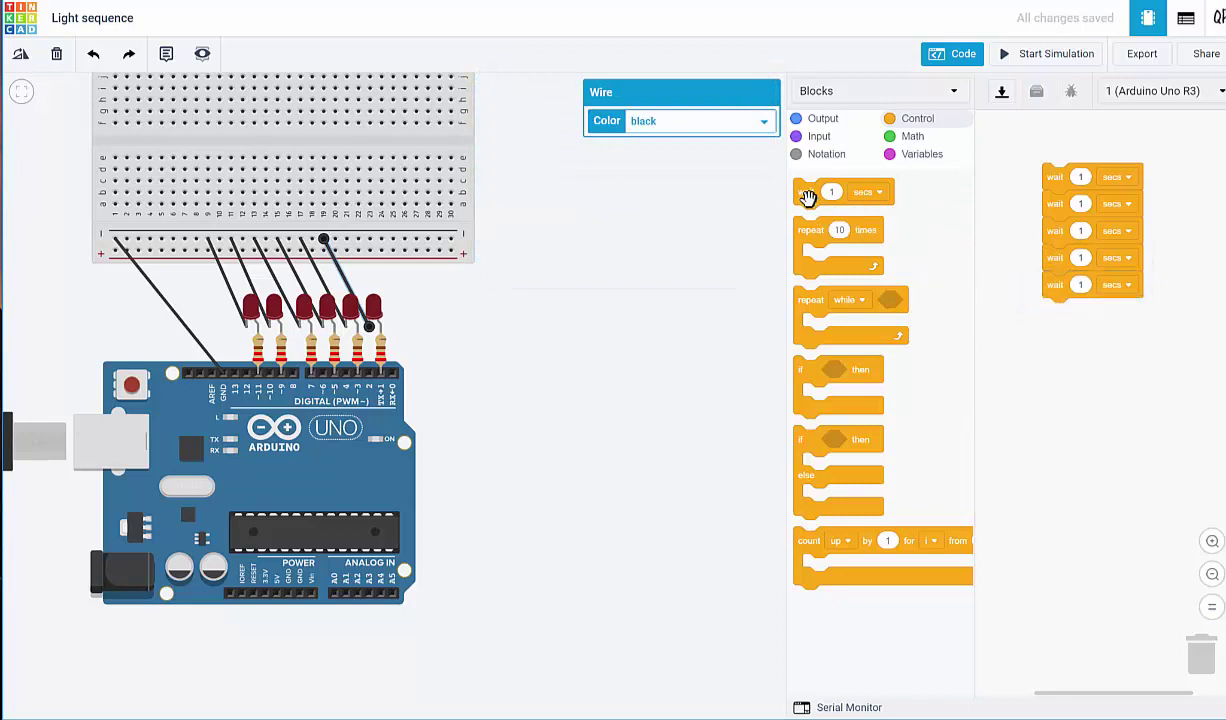
pyautogui.moveTo(808, 197); pyautogui.dragTo(1057, 317)
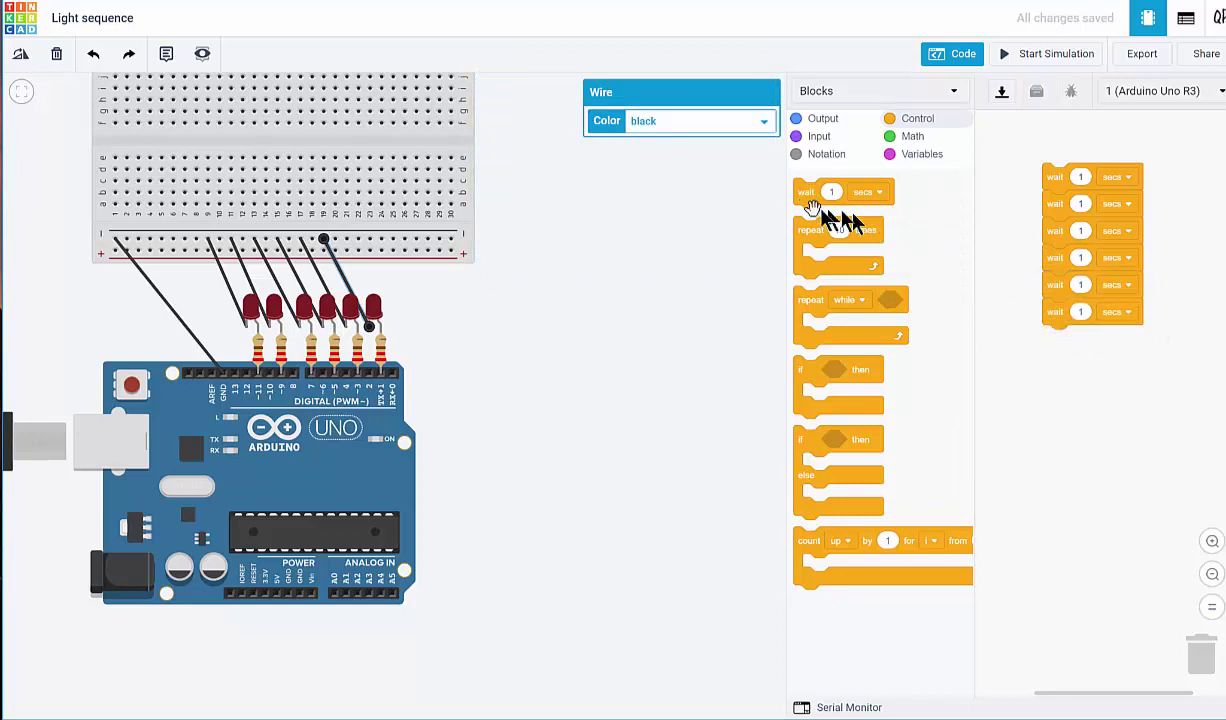
pyautogui.moveTo(810, 196); pyautogui.dragTo(1056, 345)
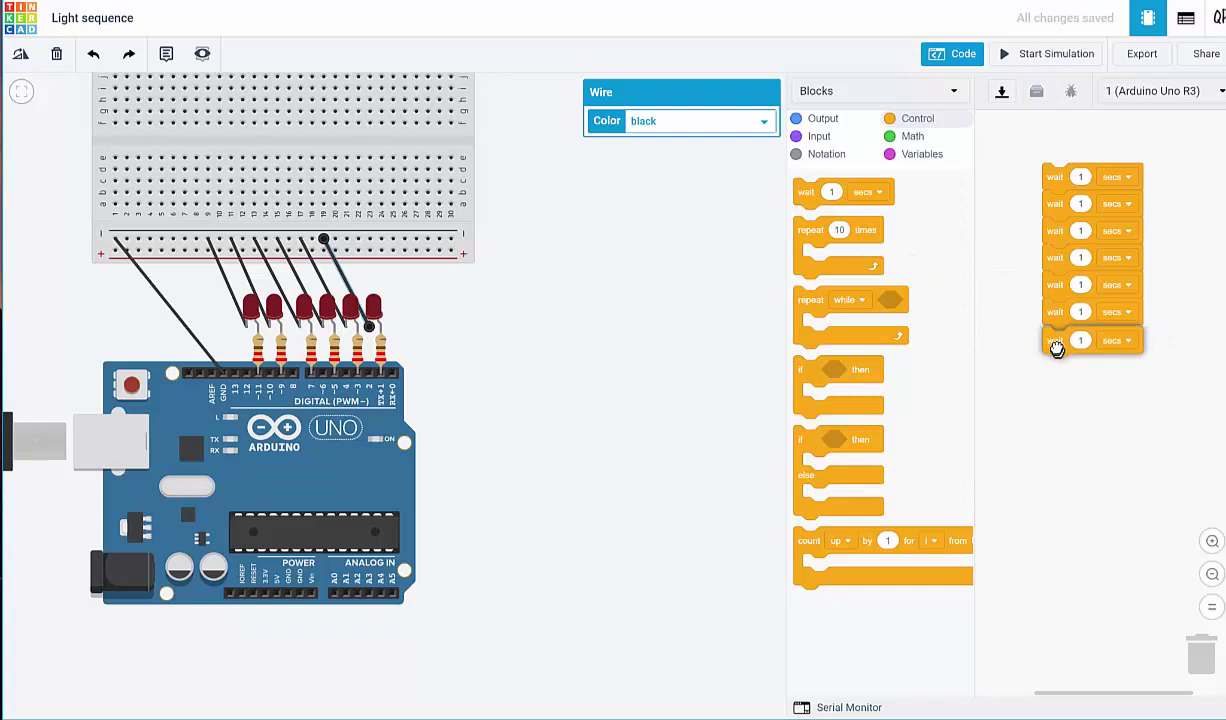
# Insert six blocks that set pin 0 to HIGH into the wait stack, one before each of the first six wait blocks
pyautogui.click(805, 119)
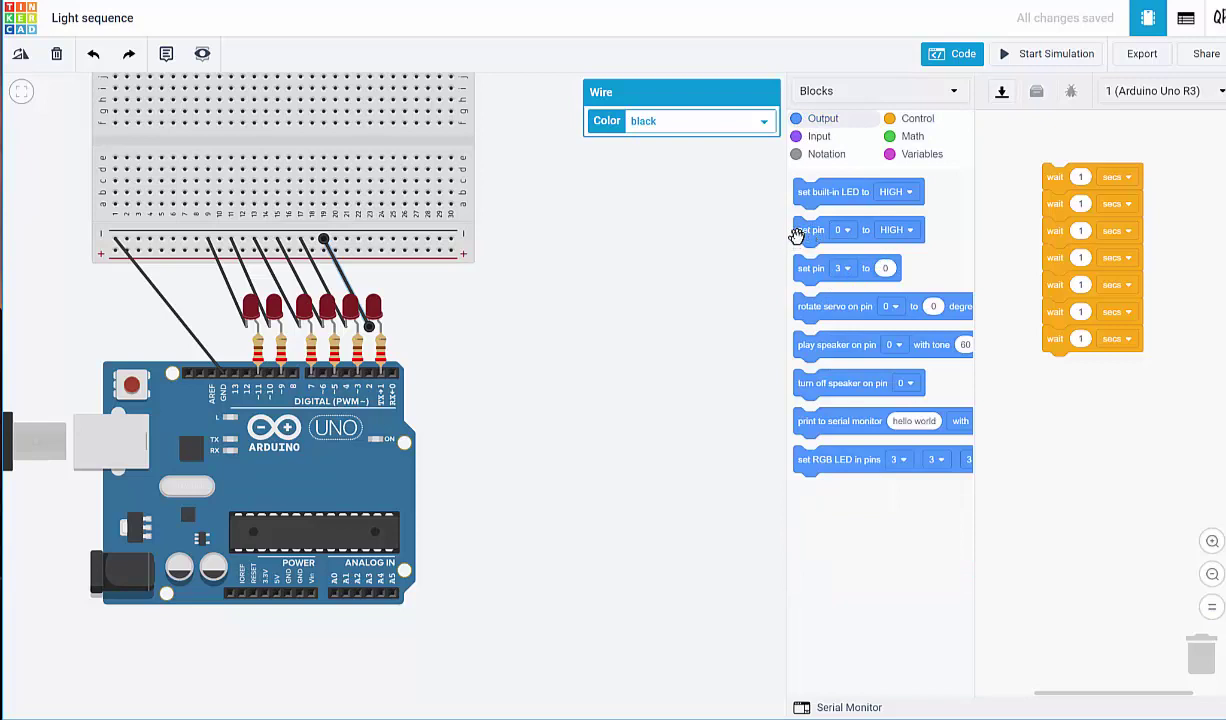
pyautogui.moveTo(797, 235); pyautogui.dragTo(1034, 205)
pyautogui.moveTo(1048, 162); pyautogui.dragTo(1046, 160)
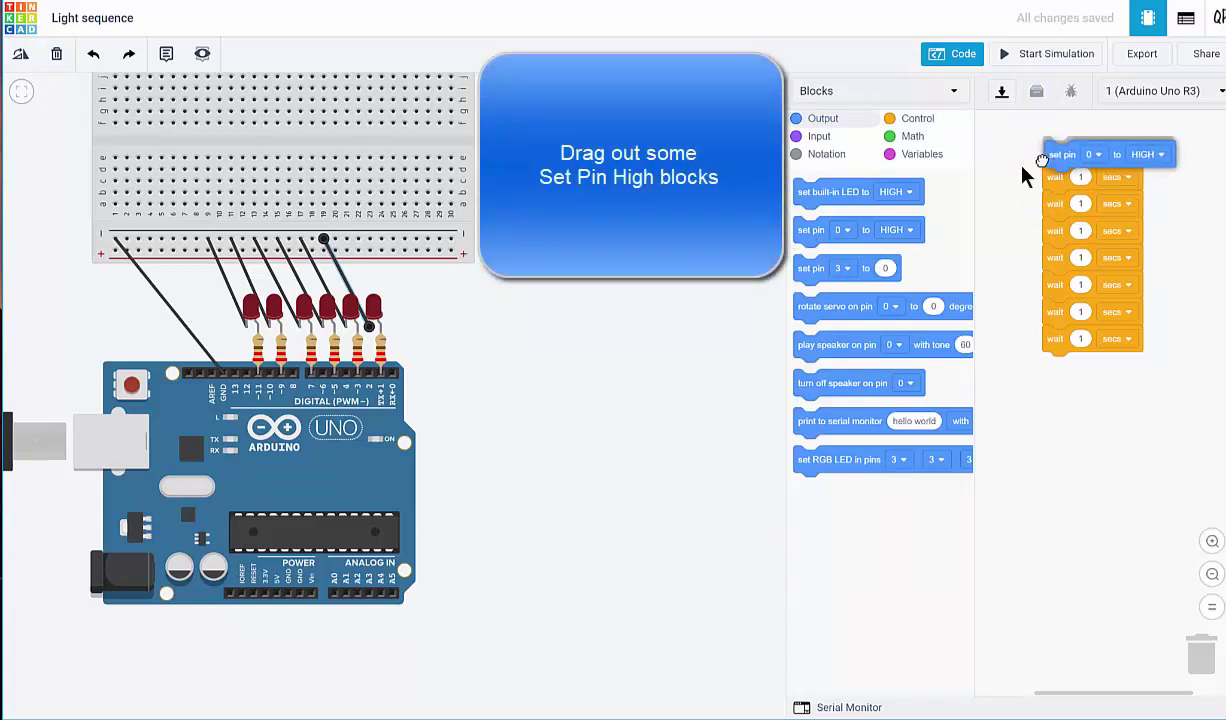
pyautogui.moveTo(811, 231); pyautogui.dragTo(1047, 207)
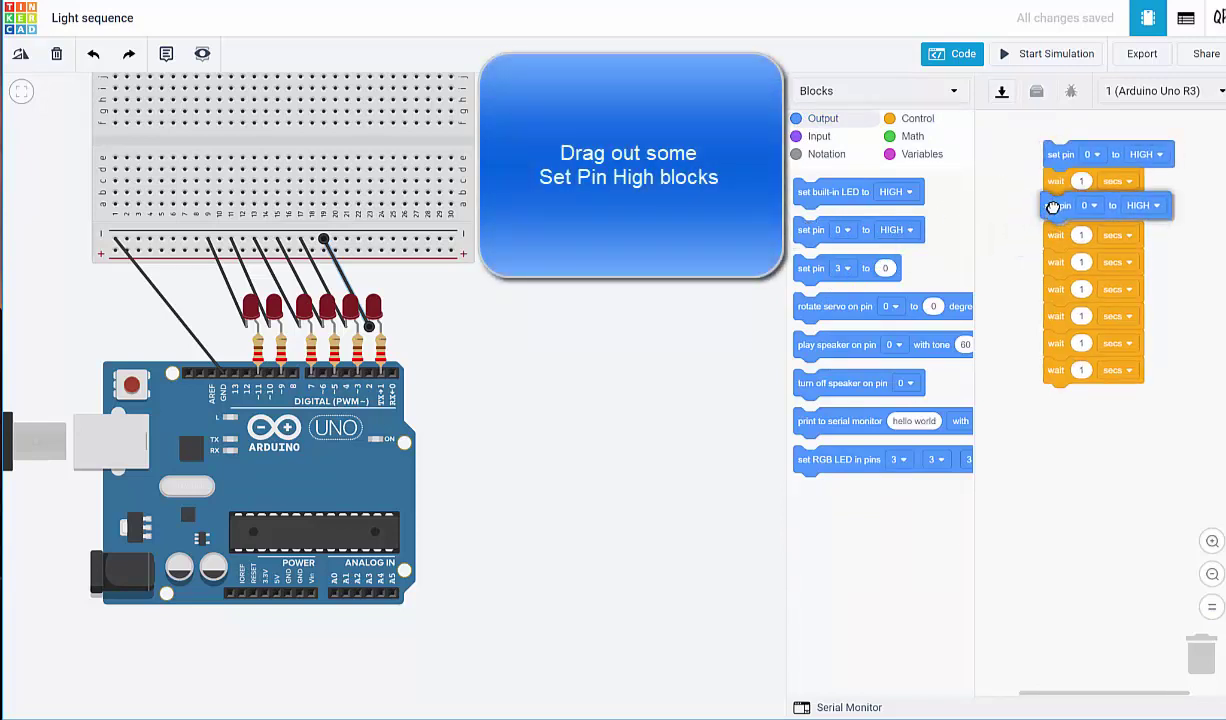
pyautogui.moveTo(806, 236); pyautogui.dragTo(1048, 262)
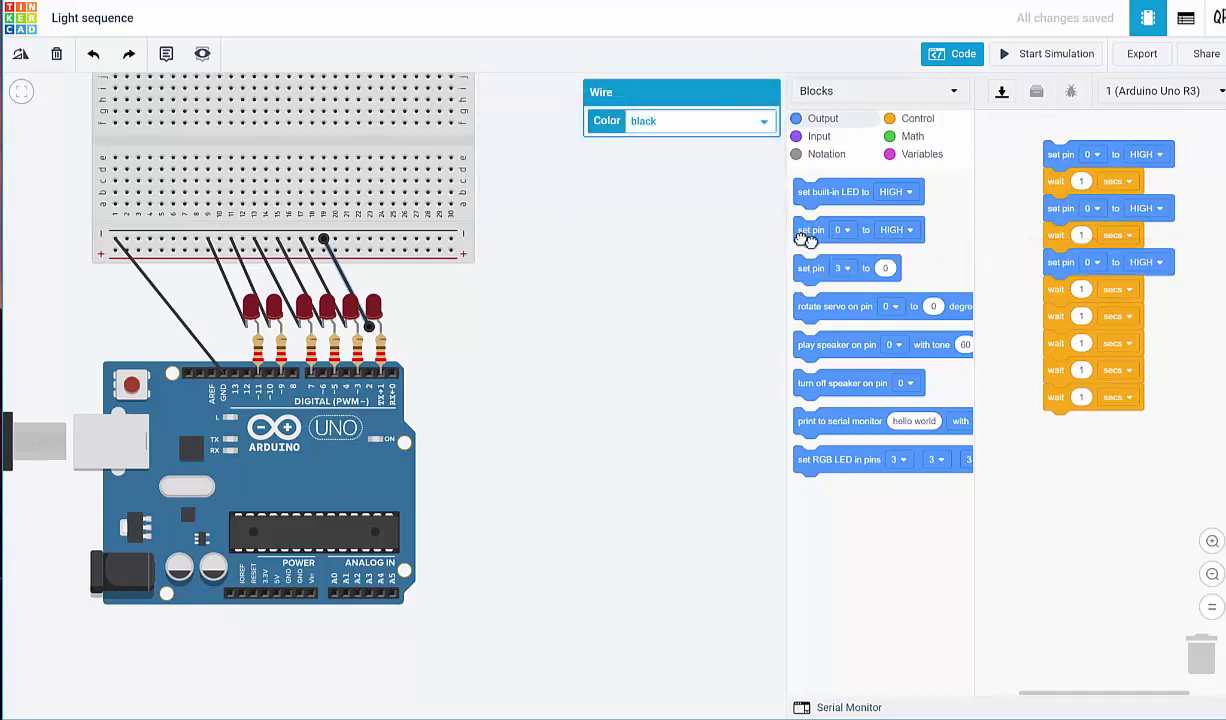
pyautogui.moveTo(802, 237); pyautogui.dragTo(1048, 318)
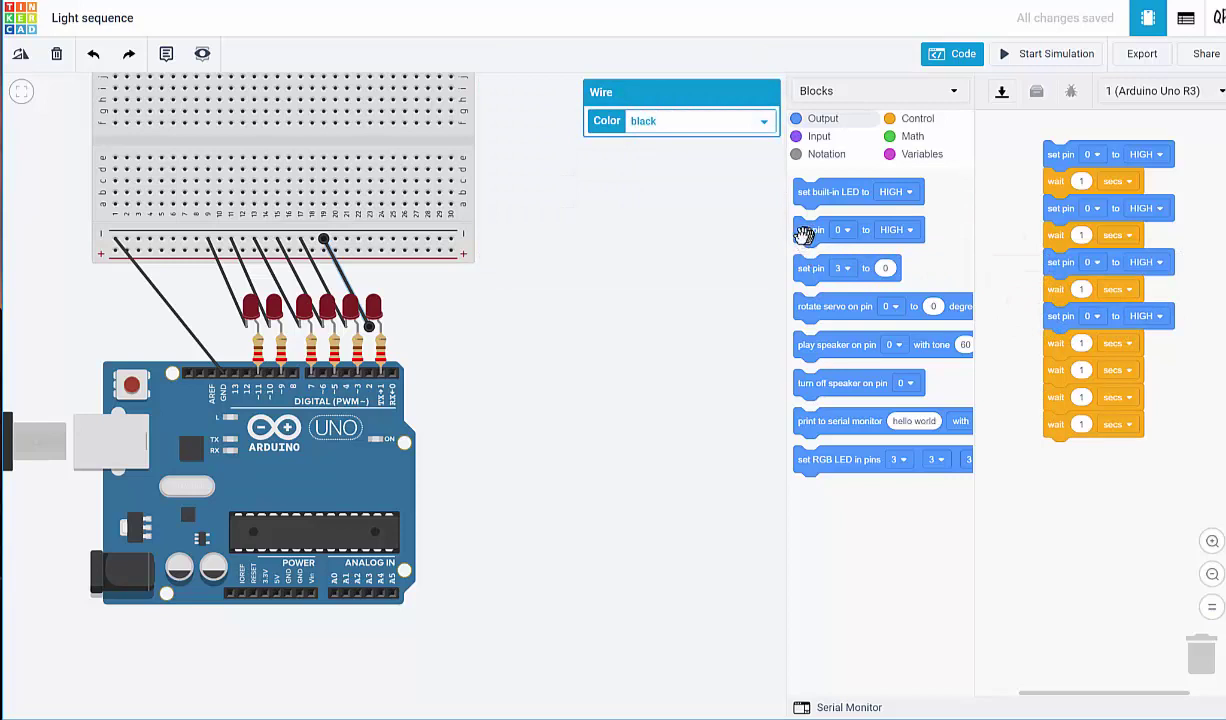
pyautogui.moveTo(802, 235); pyautogui.dragTo(1048, 366)
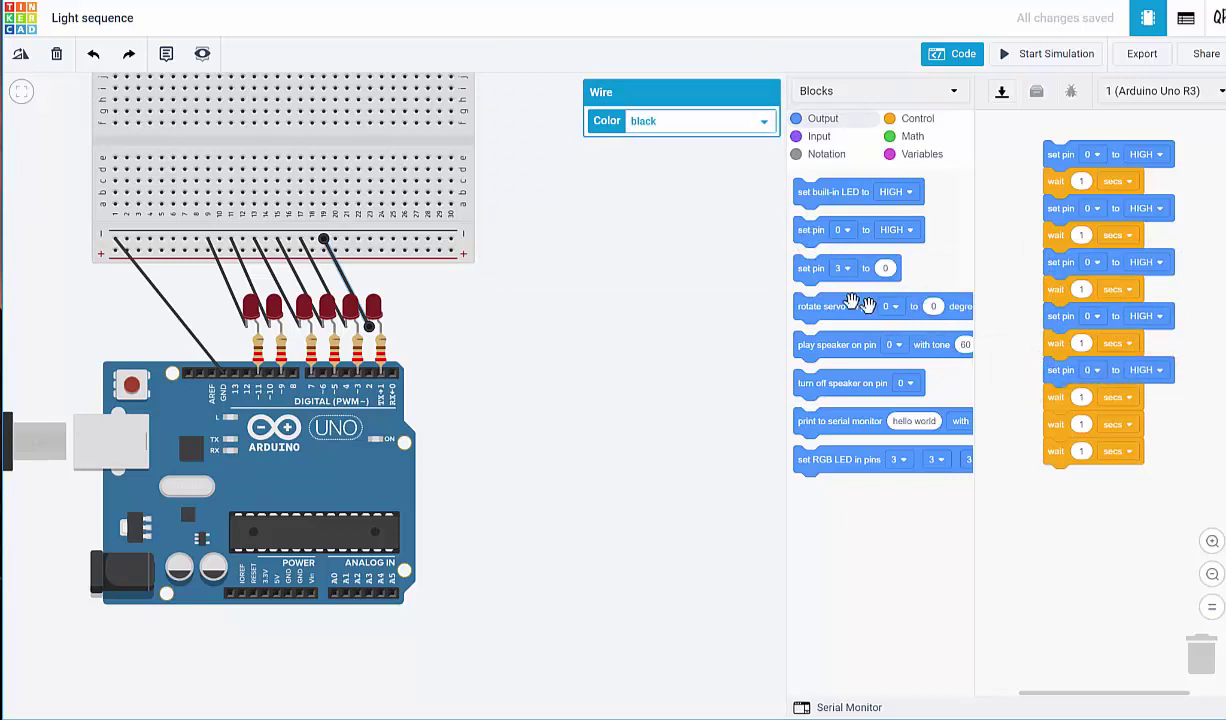
pyautogui.moveTo(802, 232); pyautogui.dragTo(1052, 424)
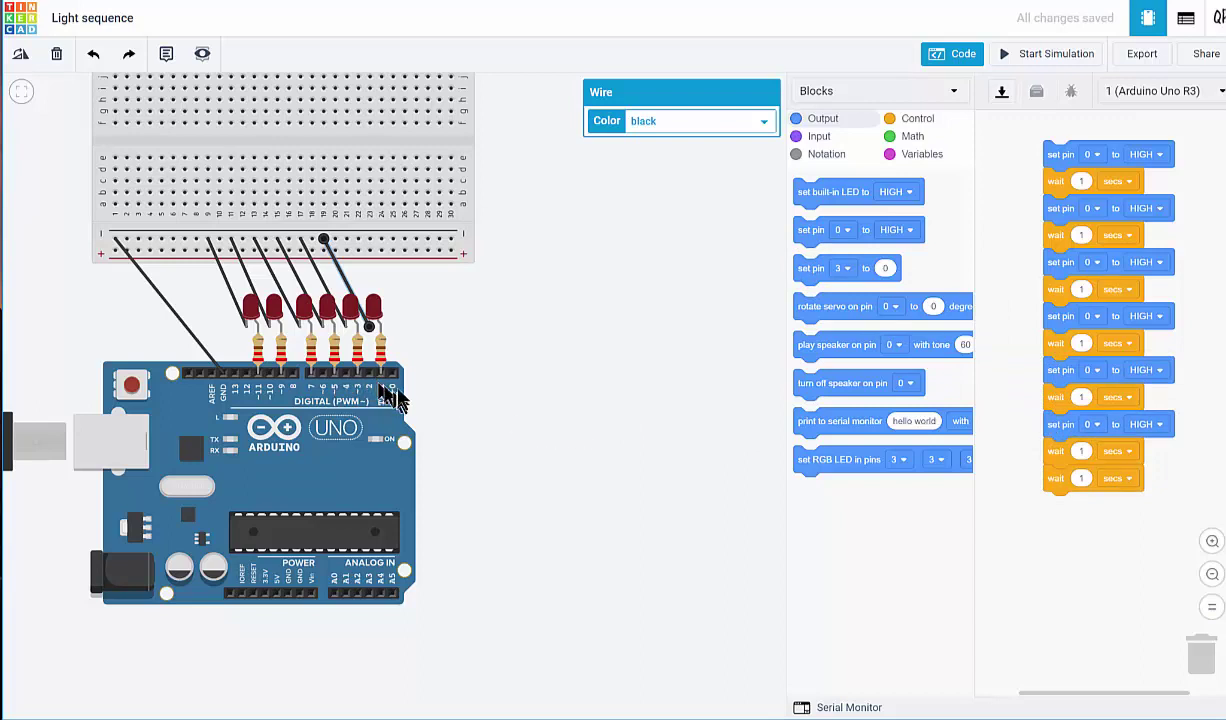
# Assign the six set pin blocks, from first to last, to pins 1, 3, 5, 7, 9 and 11
pyautogui.click(1097, 160)
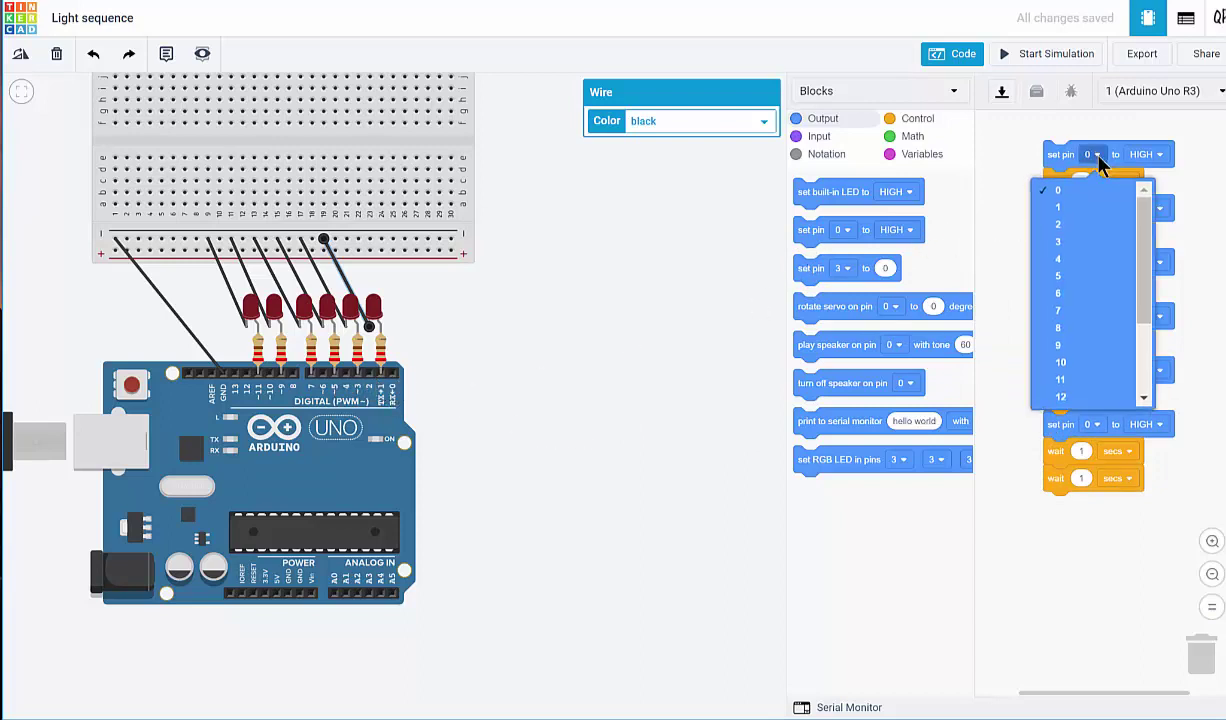
pyautogui.click(1072, 210)
pyautogui.click(1093, 208)
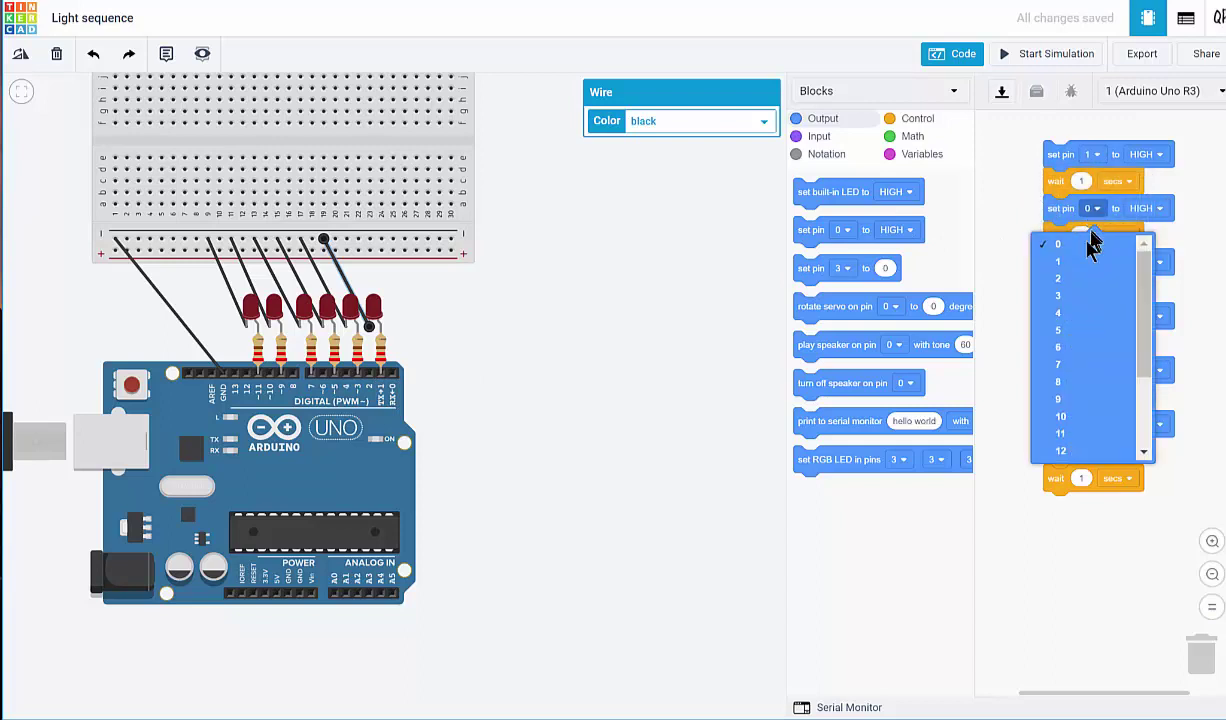
pyautogui.click(1077, 296)
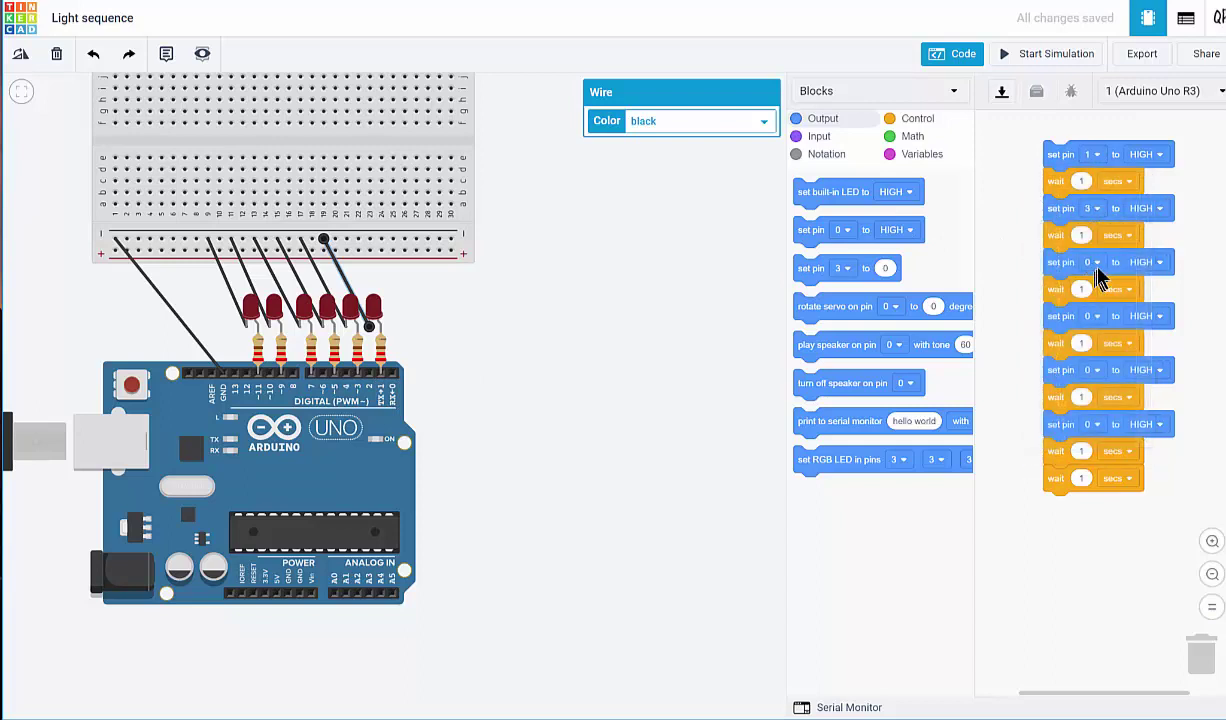
pyautogui.click(1088, 264)
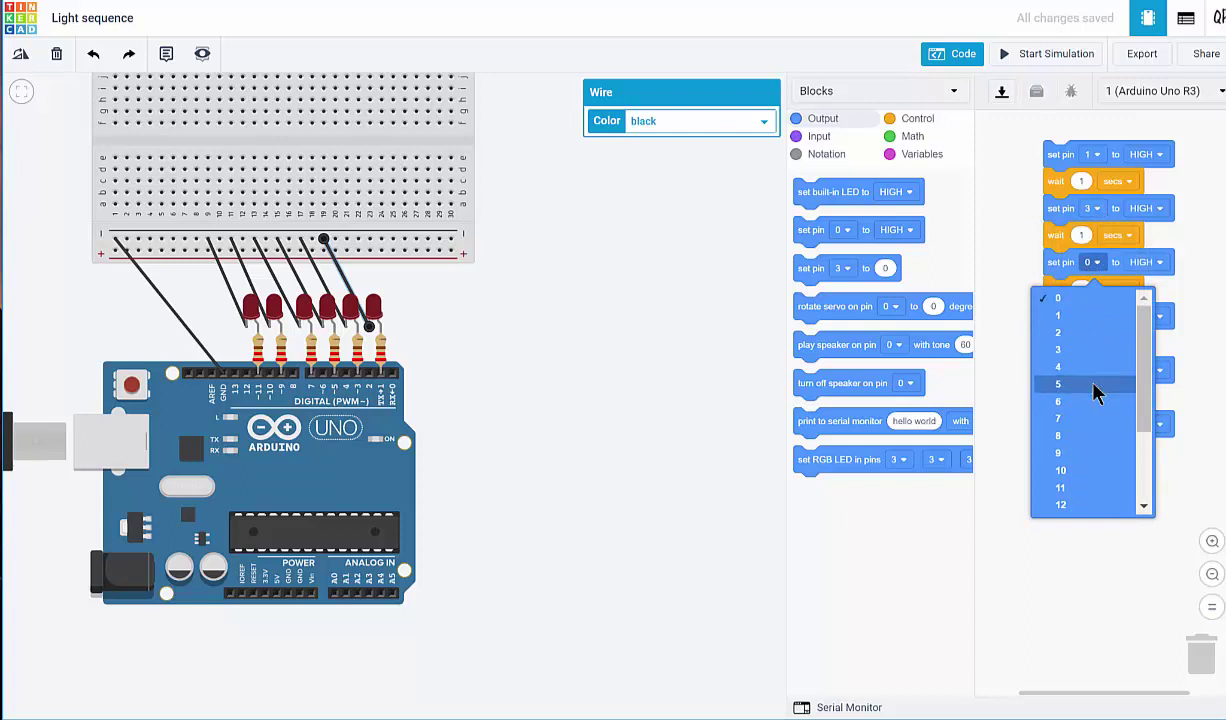
pyautogui.click(1094, 390)
pyautogui.click(1092, 318)
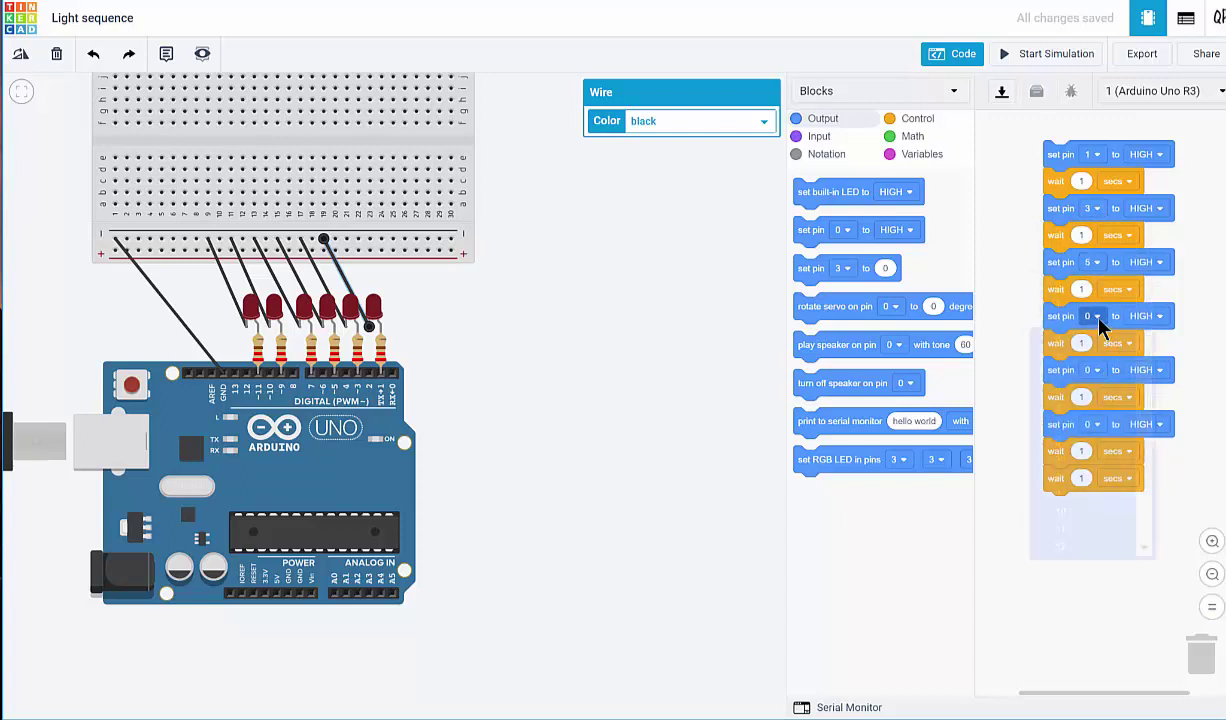
pyautogui.click(1086, 475)
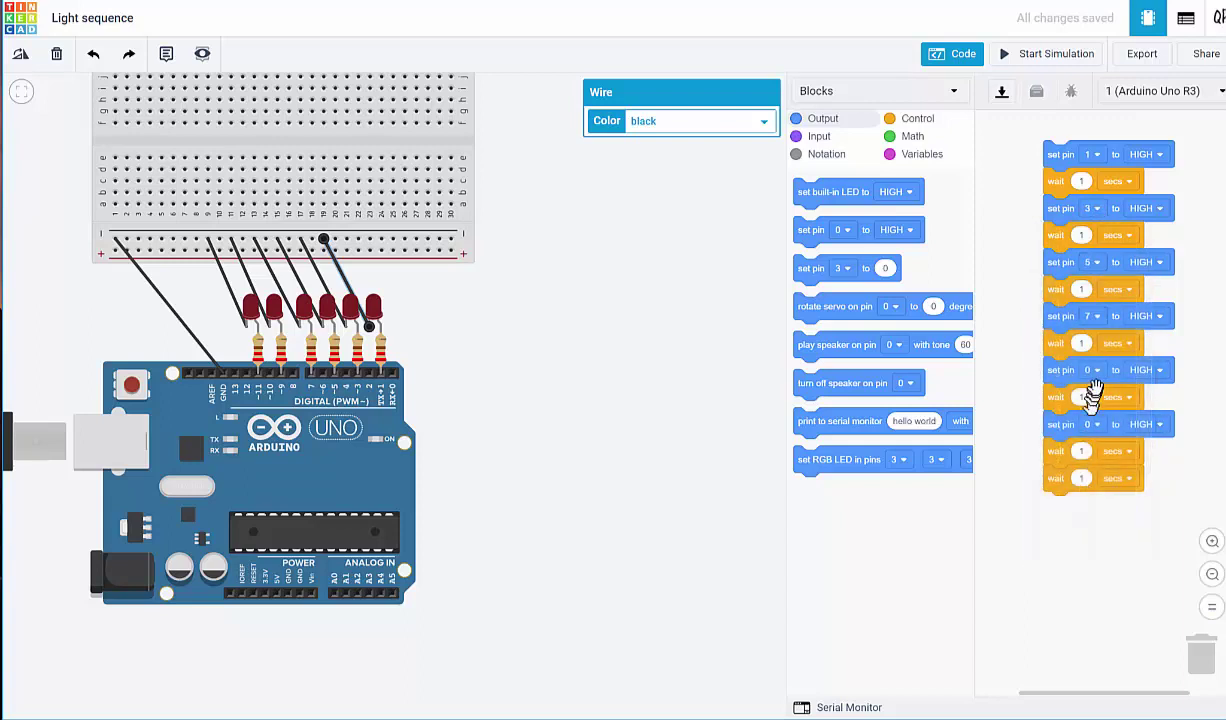
pyautogui.click(1097, 371)
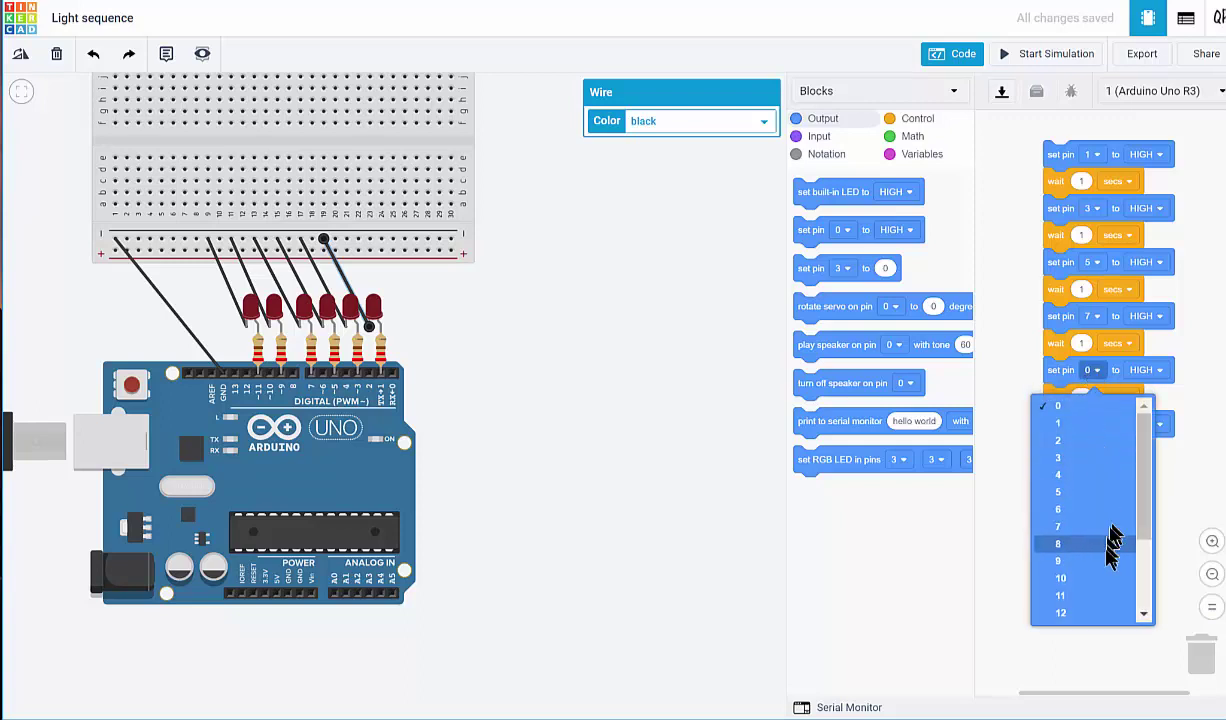
pyautogui.click(1094, 562)
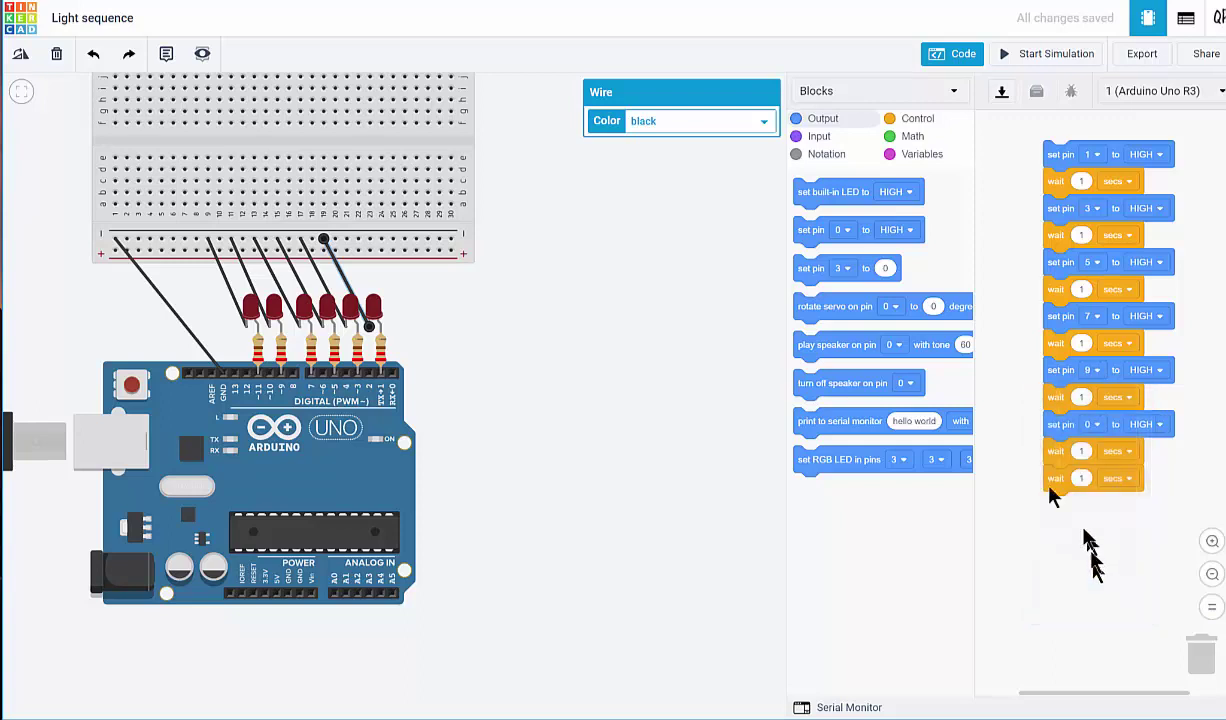
pyautogui.click(1097, 425)
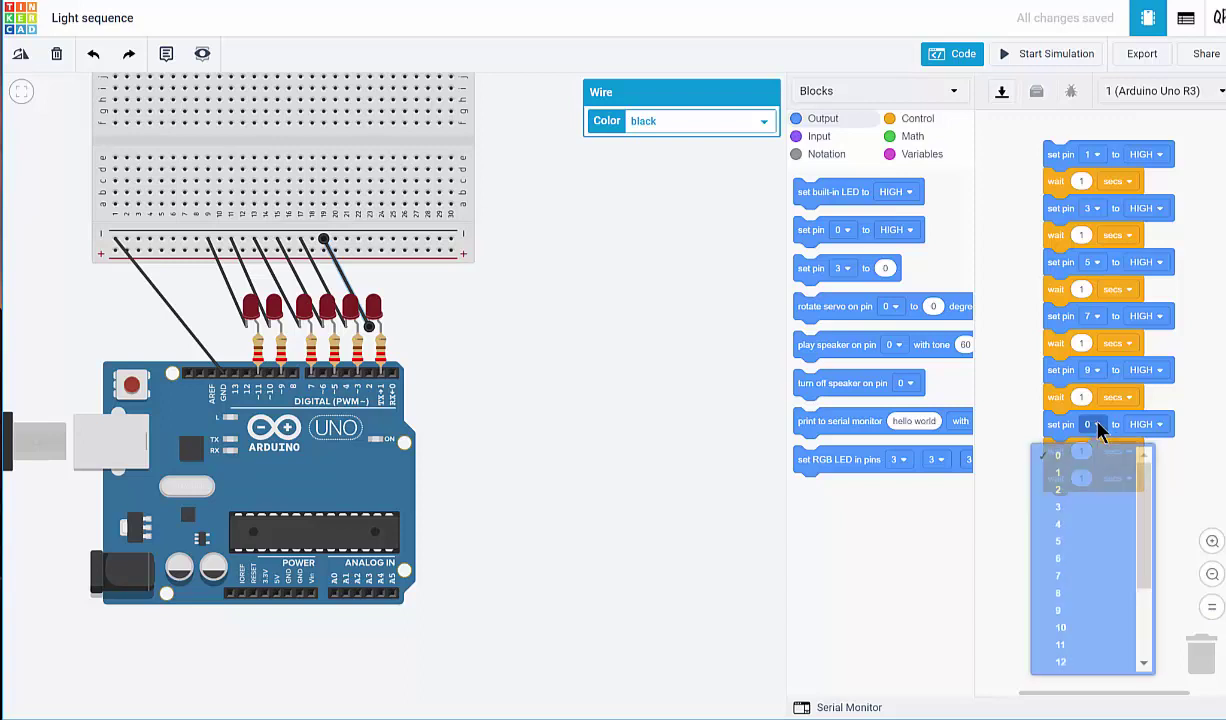
pyautogui.click(1076, 652)
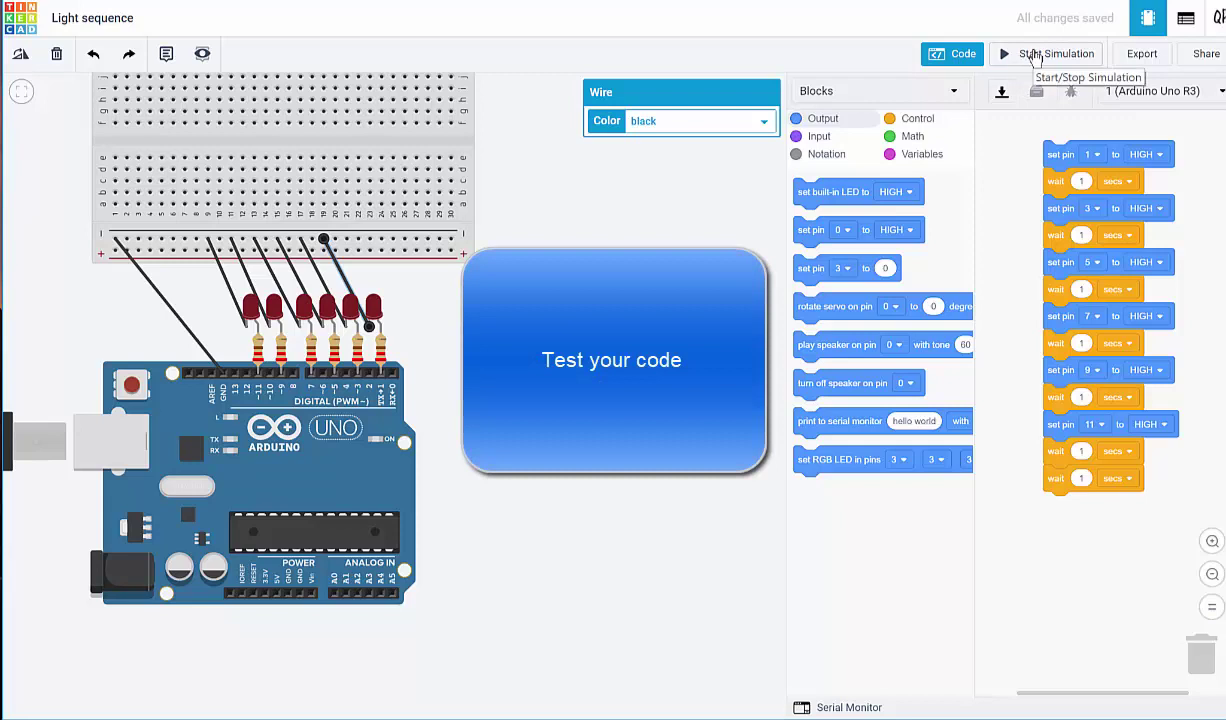
# Run the simulation to test the LEDs switching on in sequence, and stop it
pyautogui.click(1035, 56)
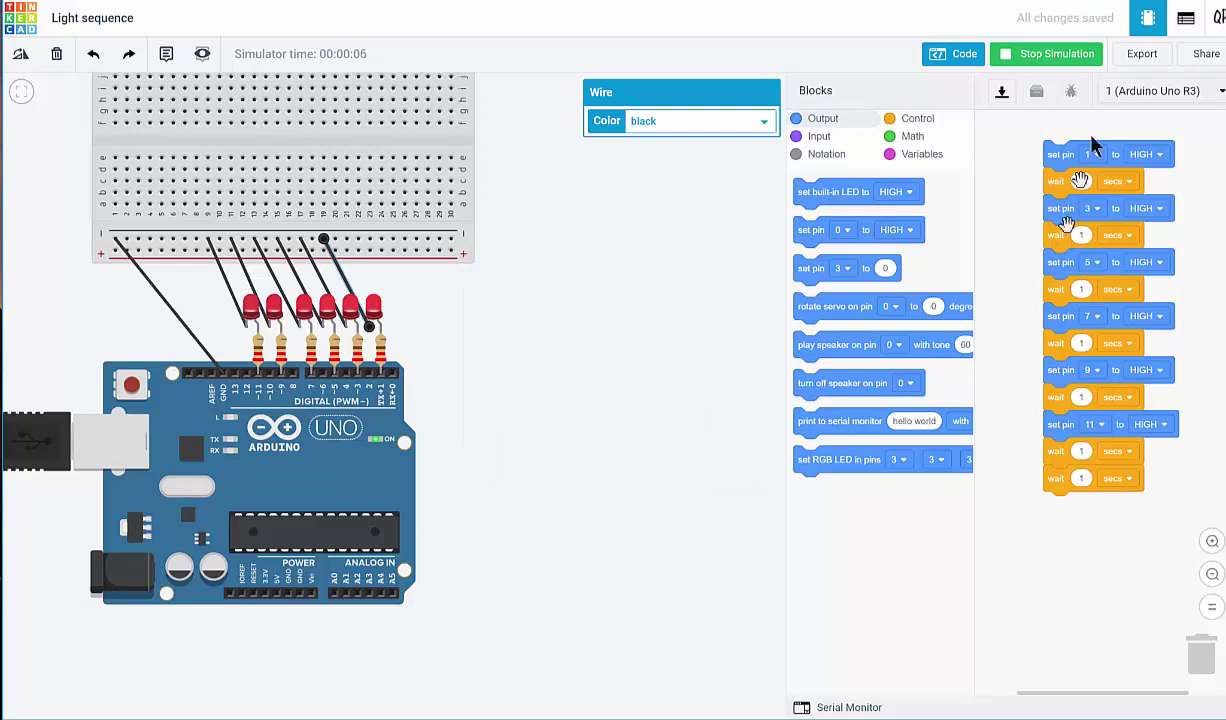
pyautogui.click(1020, 54)
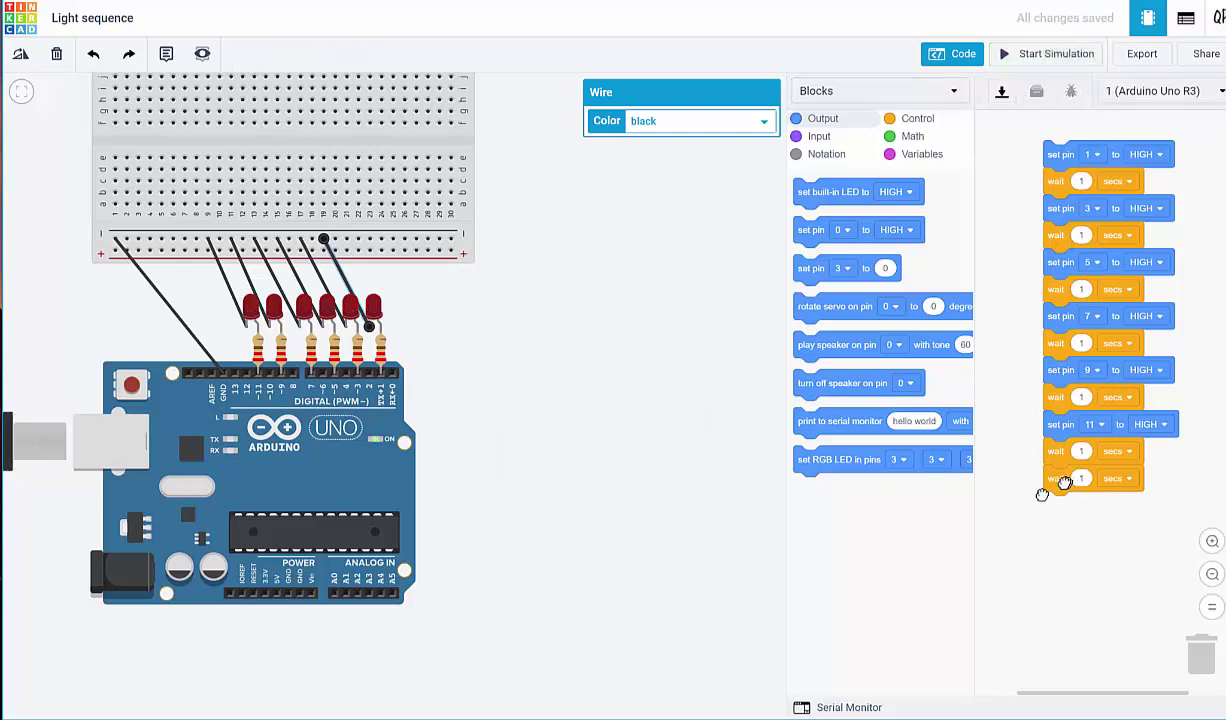
# Delete the surplus wait block at the end, duplicate the whole block stack and attach the copy below the original
pyautogui.moveTo(1042, 494); pyautogui.dragTo(866, 510)
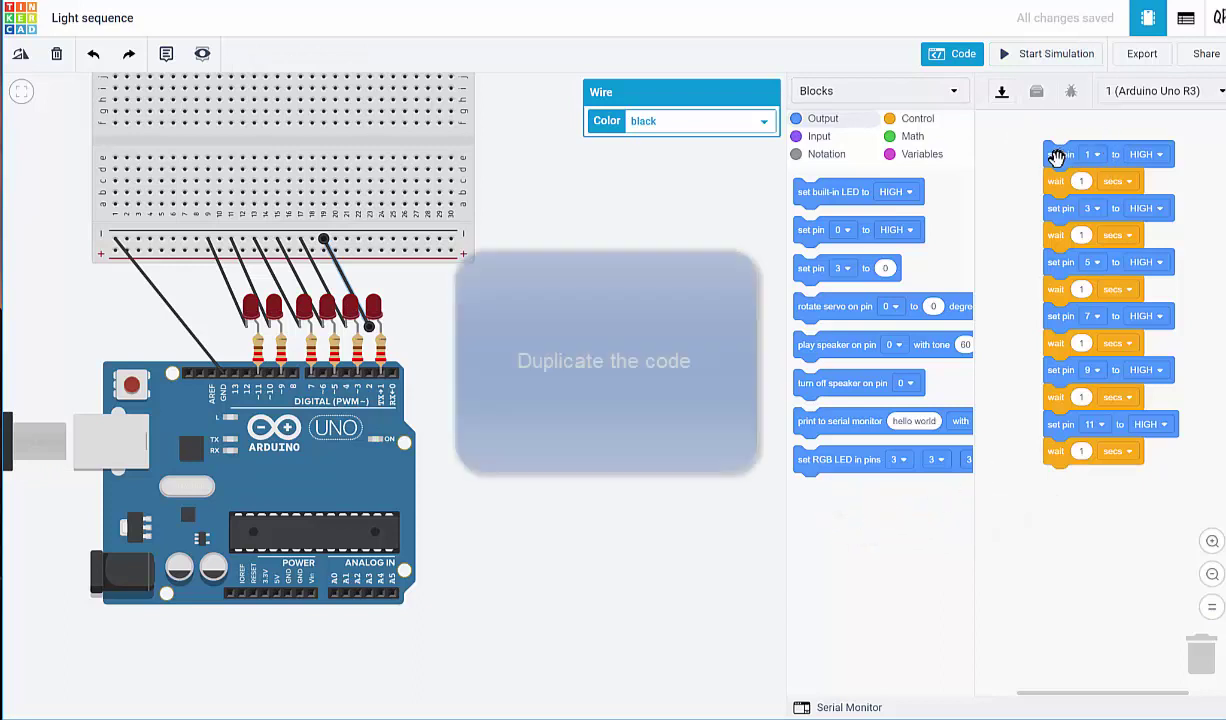
pyautogui.rightClick(1057, 158)
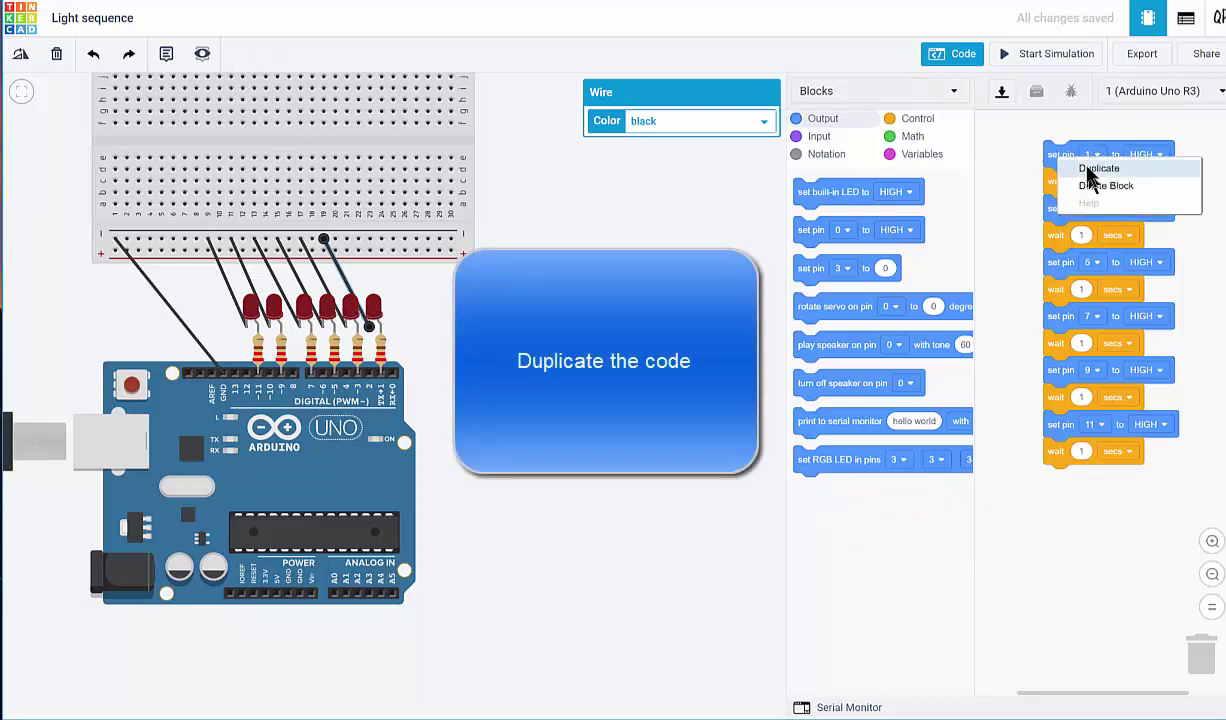
pyautogui.click(1090, 170)
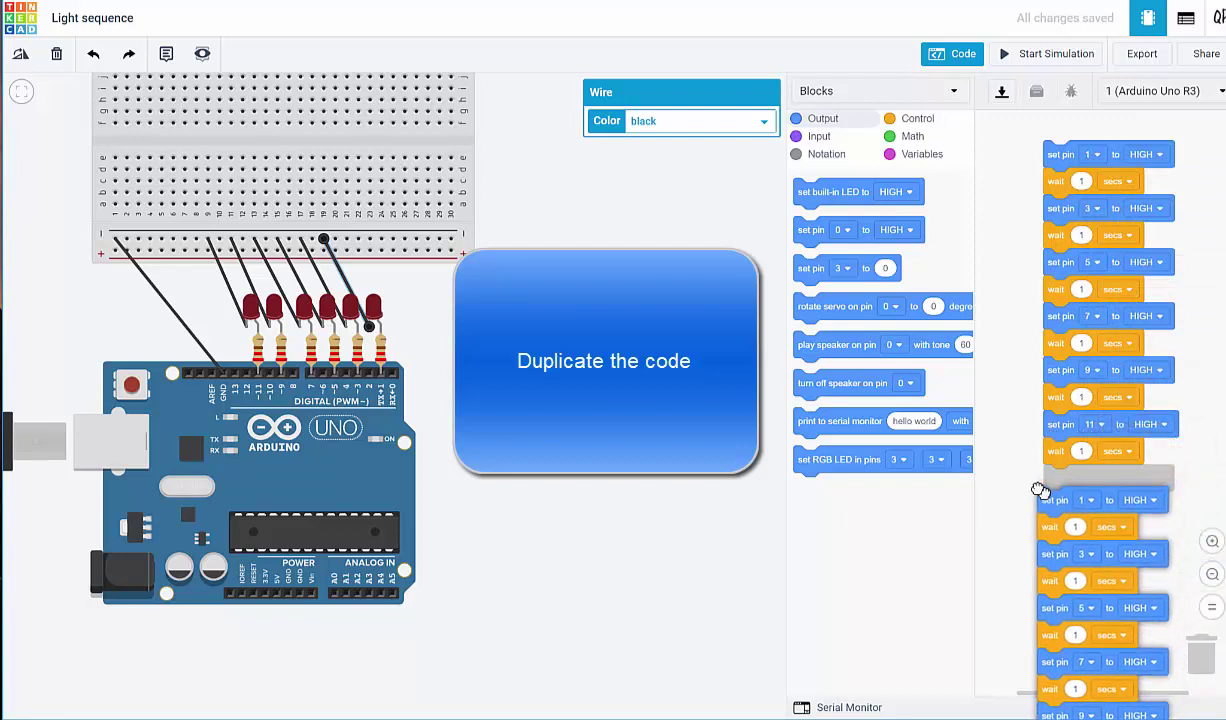
pyautogui.click(1045, 463)
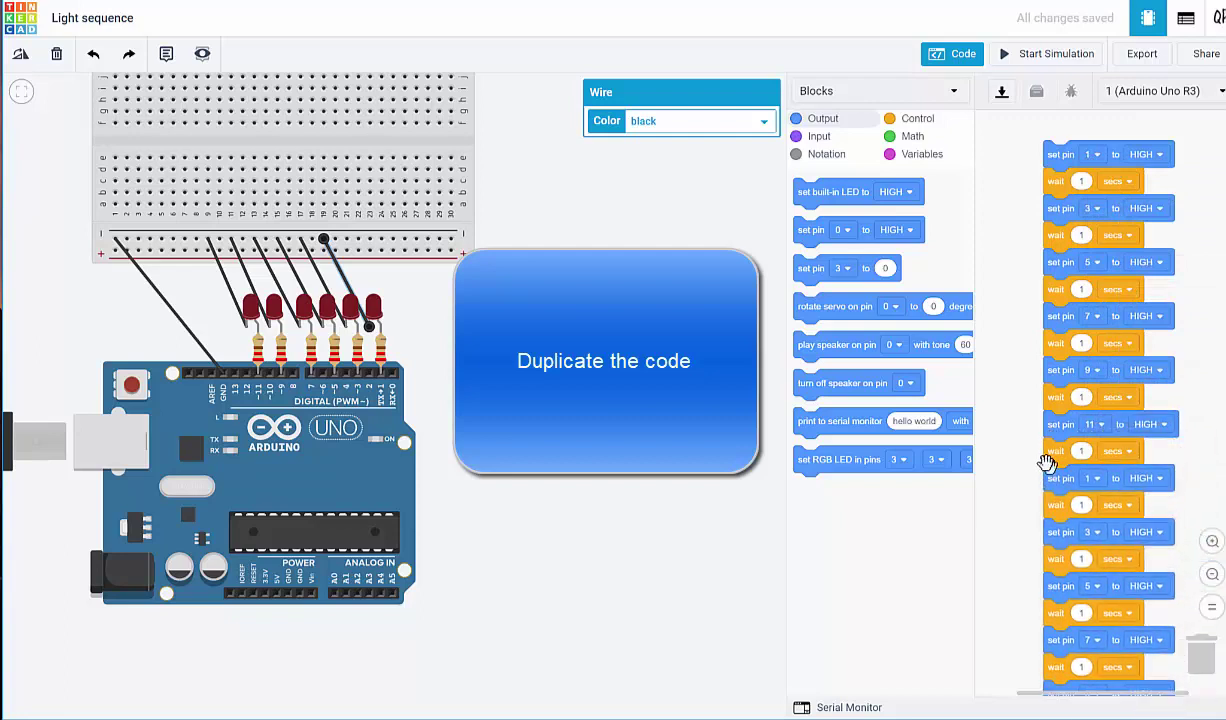
# Set pins 1, 3, 5, 7, 9 and 11 to LOW in the duplicated half of the block stack
pyautogui.click(1160, 478)
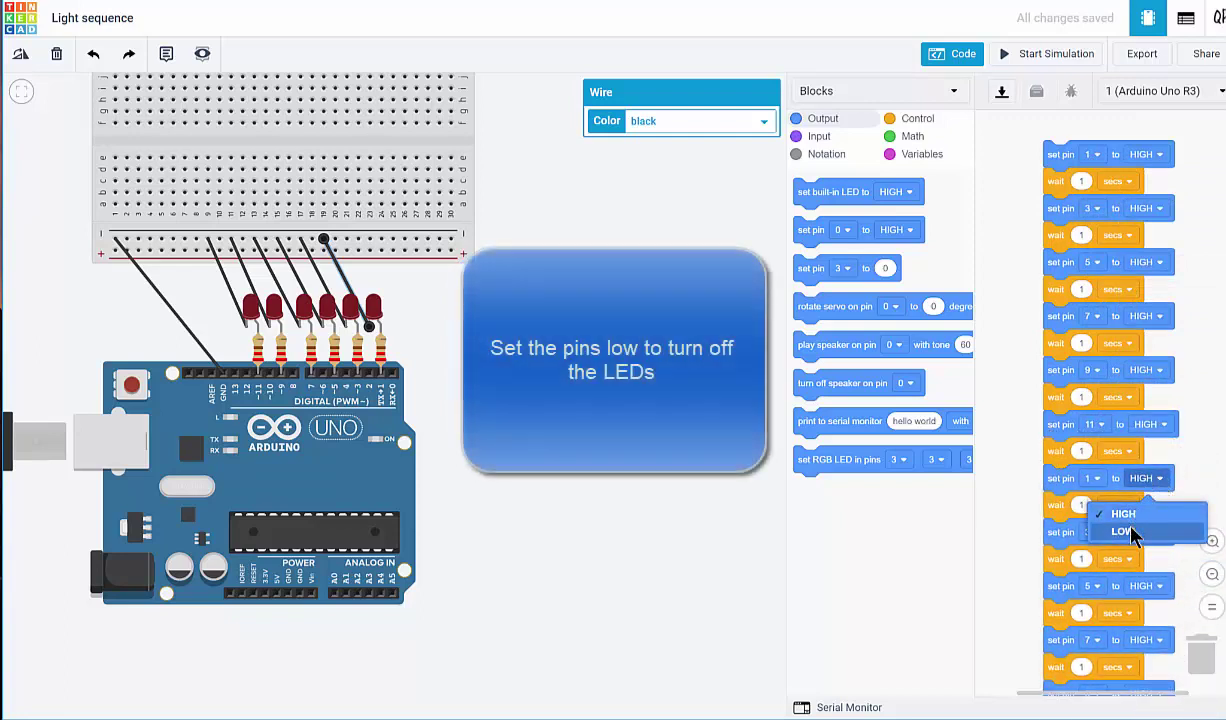
pyautogui.click(1142, 531)
pyautogui.click(1160, 532)
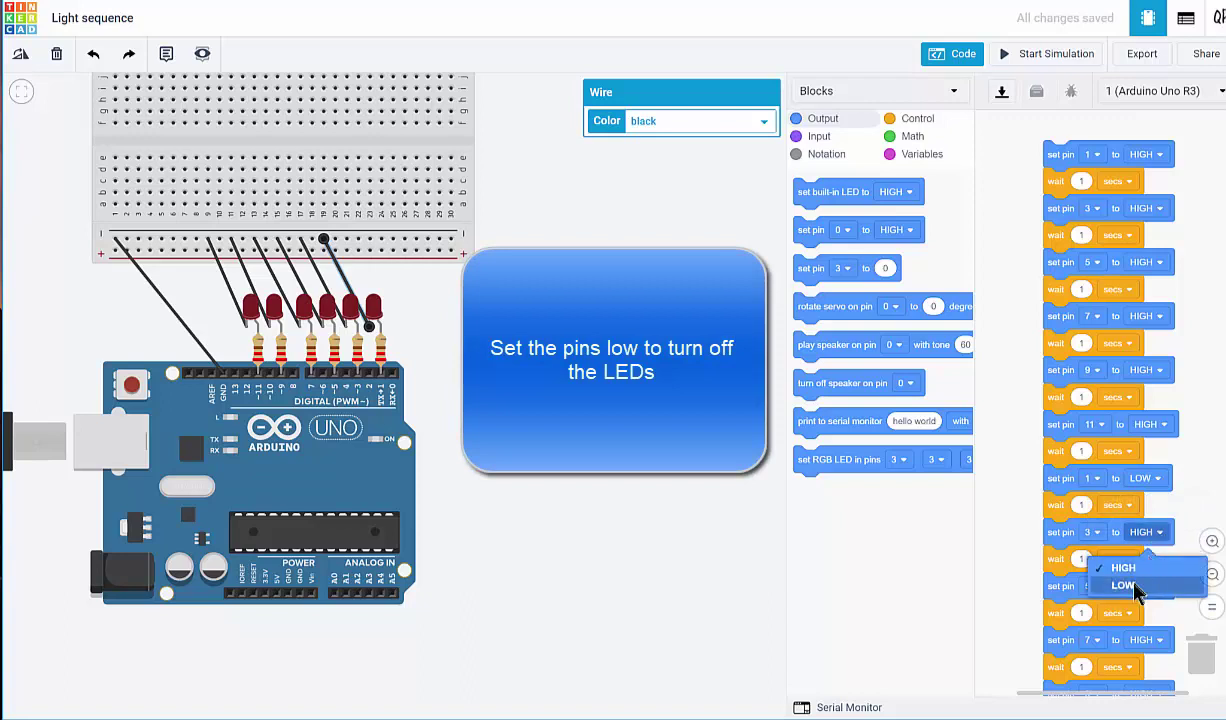
pyautogui.click(1150, 580)
pyautogui.scroll(-3, 1165, 565)
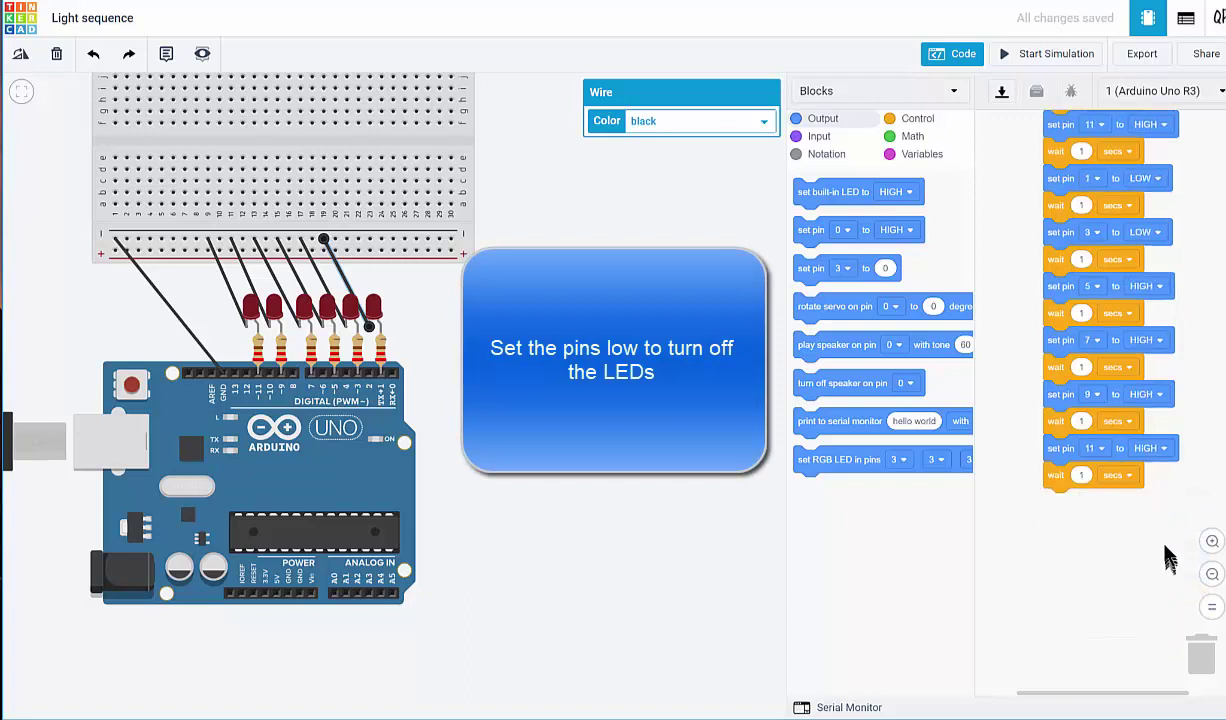
pyautogui.click(1158, 287)
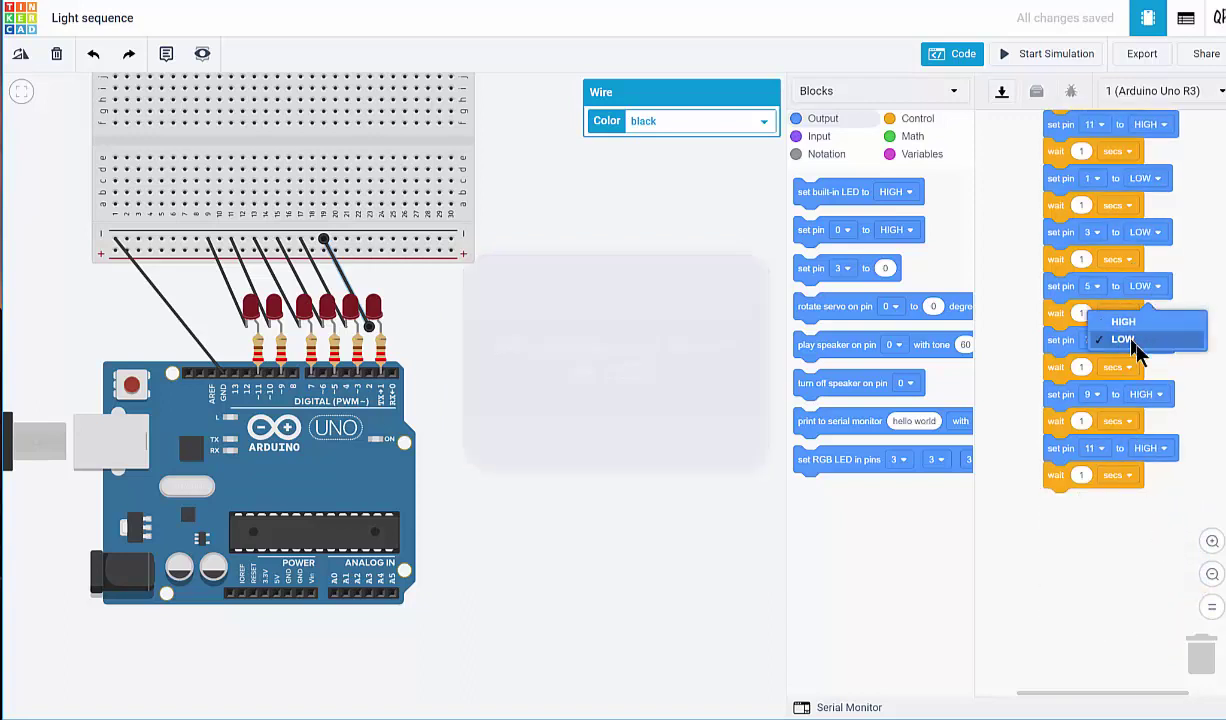
pyautogui.click(1148, 342)
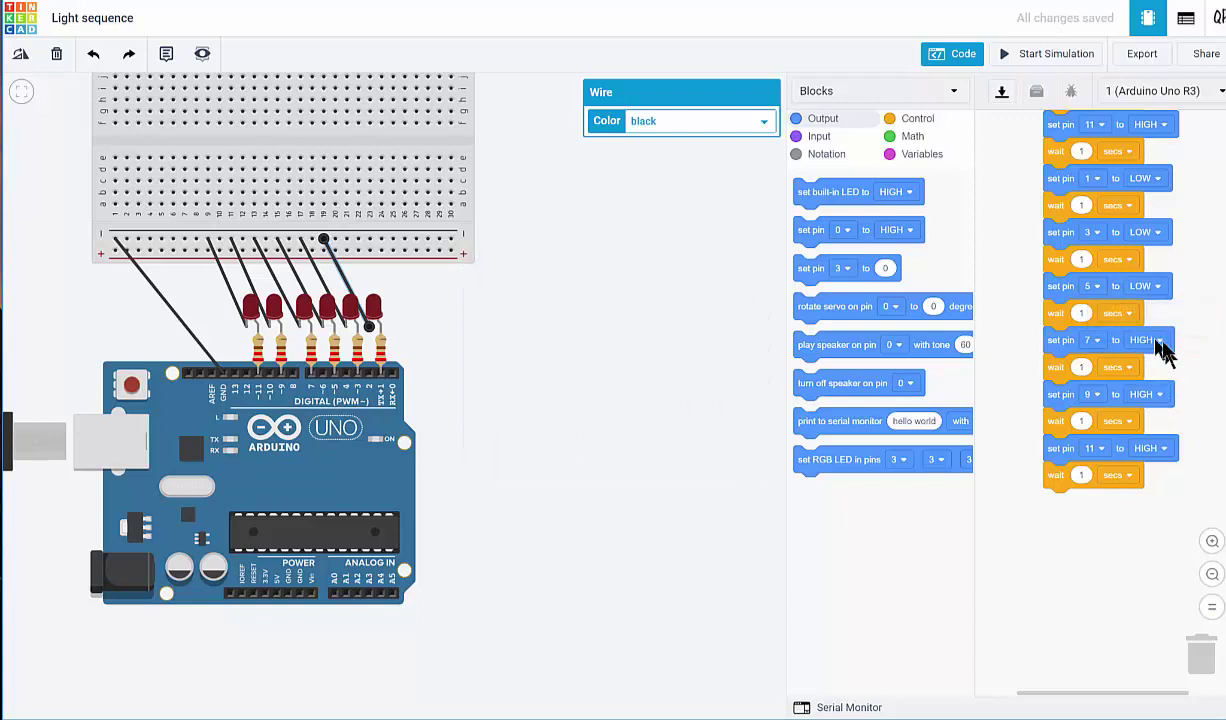
pyautogui.click(1160, 342)
pyautogui.click(1125, 392)
pyautogui.click(1158, 395)
pyautogui.click(1125, 446)
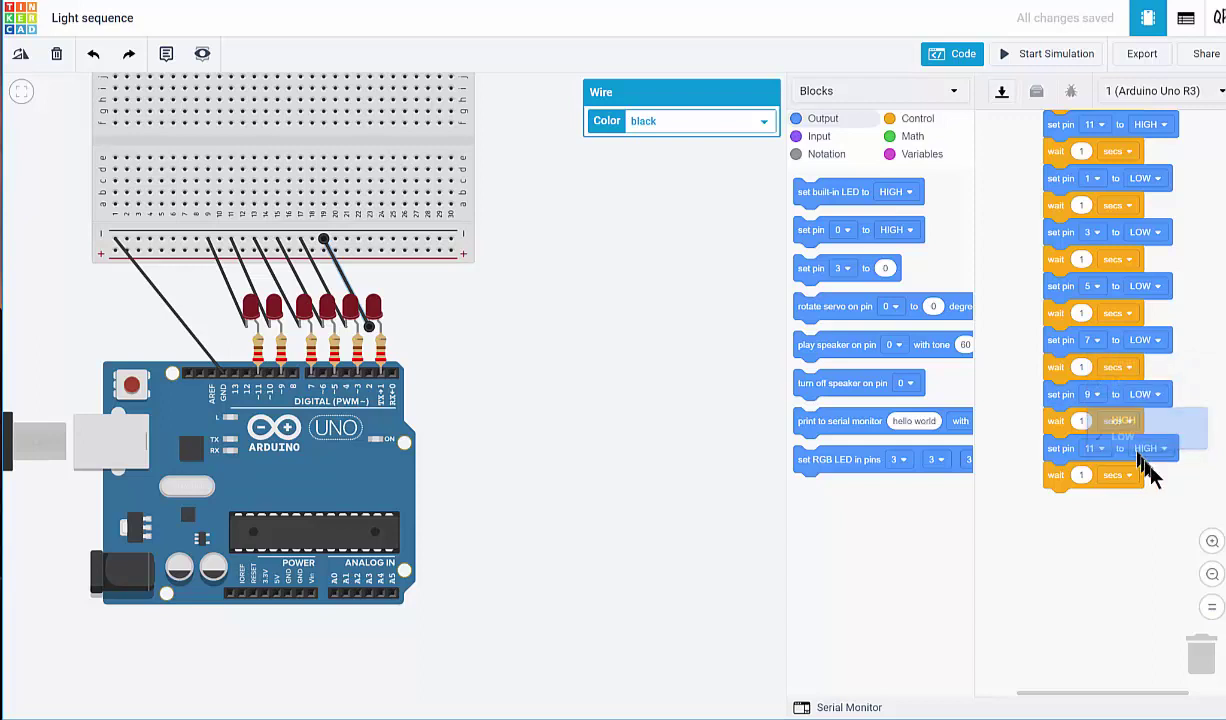
pyautogui.click(1160, 450)
pyautogui.click(1122, 503)
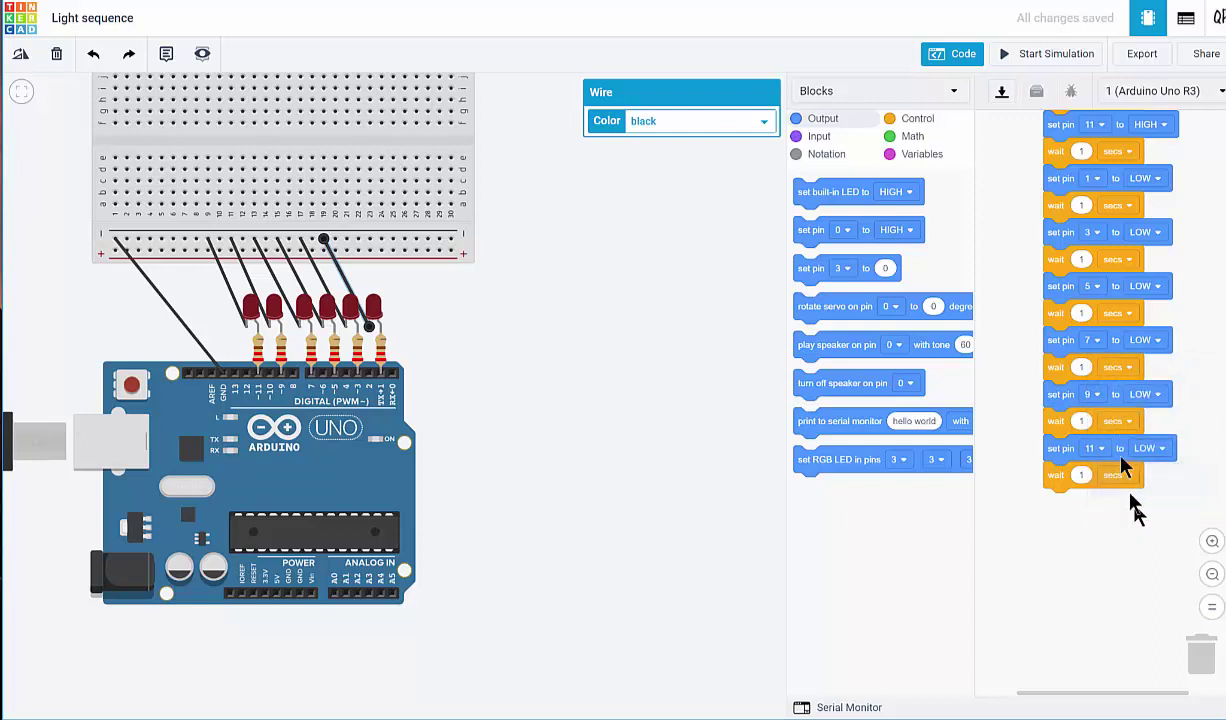
# Run the simulation to check the full on-and-off light sequence, and stop it
pyautogui.click(1012, 55)
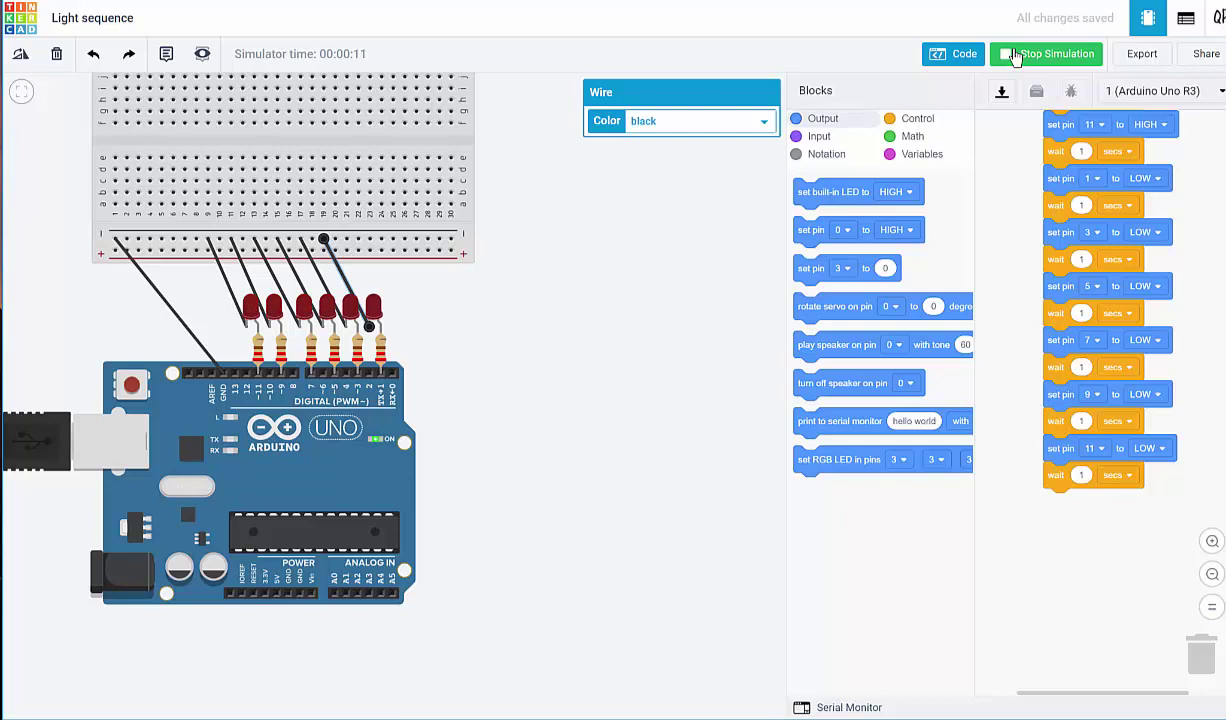
pyautogui.click(1020, 54)
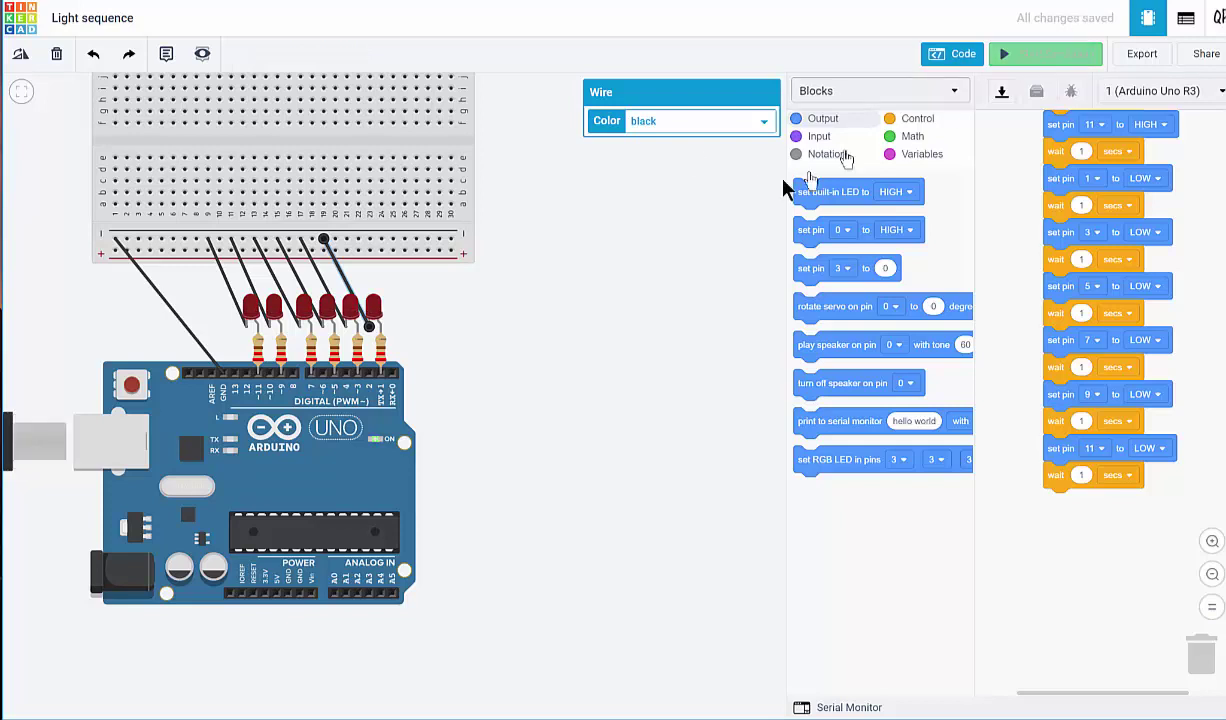
# Close the code editor and recolour the LEDs on pins 1, 3, 5, 7 and 9 green, blue, yellow, white and orange respectively
pyautogui.click(960, 56)
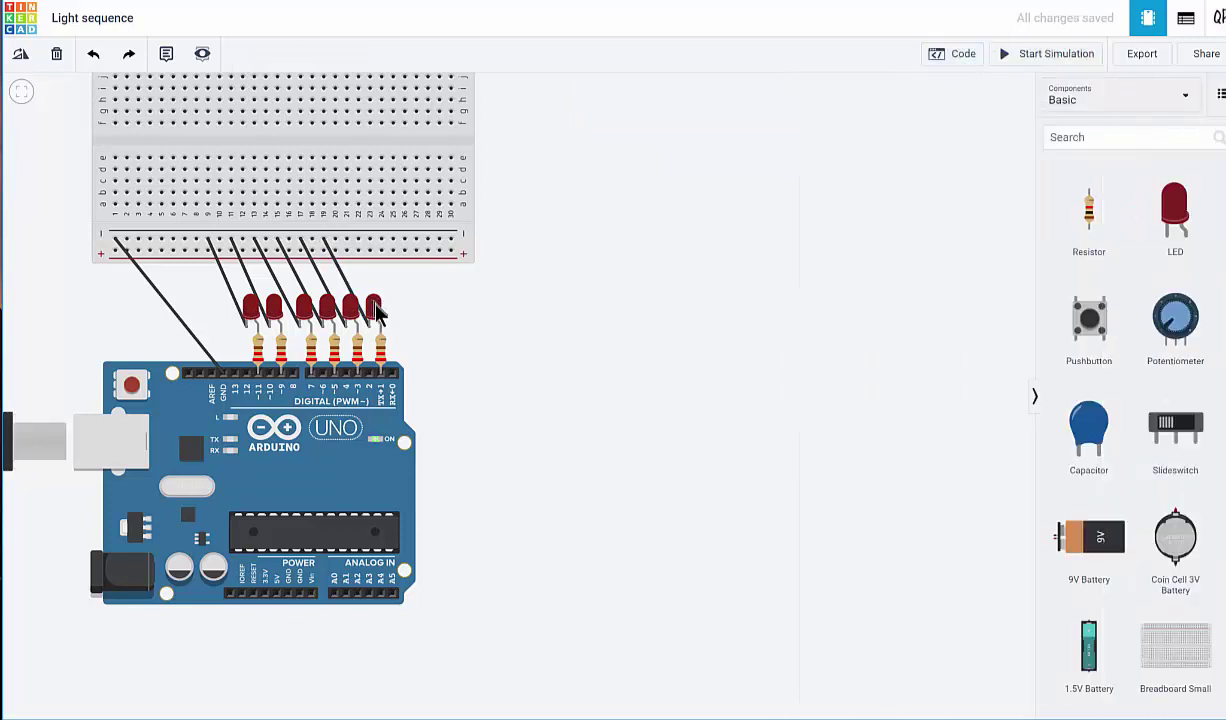
pyautogui.click(373, 305)
pyautogui.click(945, 148)
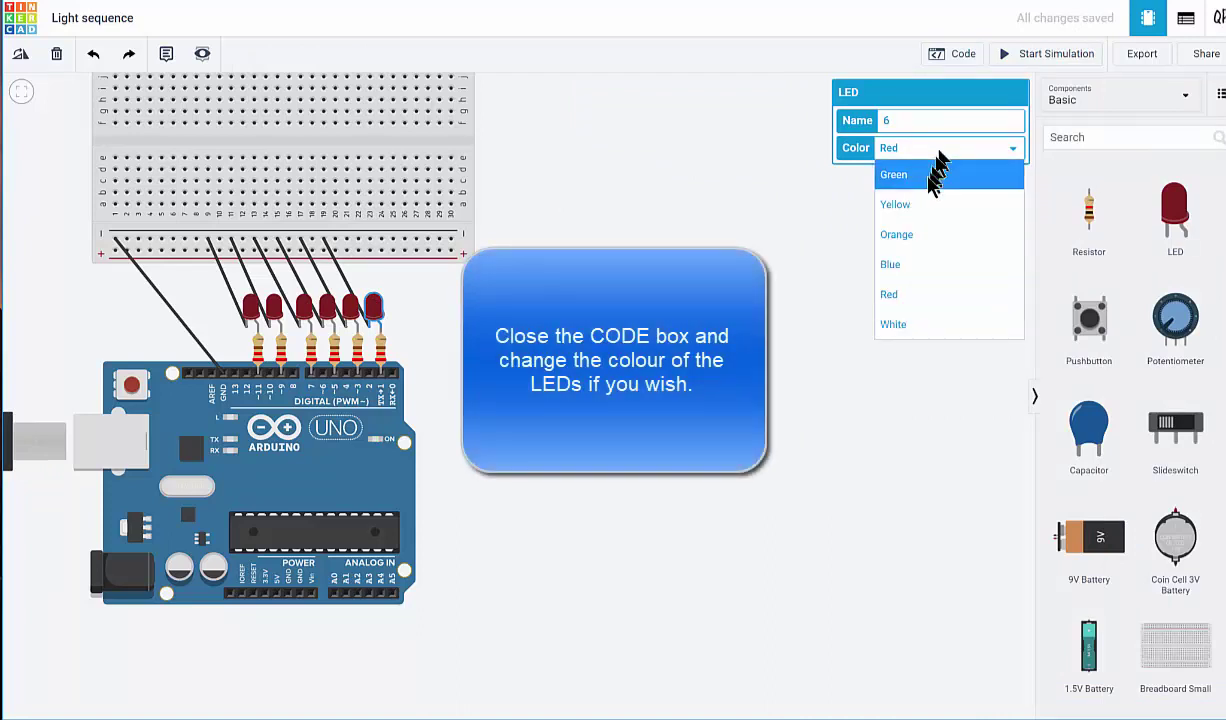
pyautogui.click(920, 172)
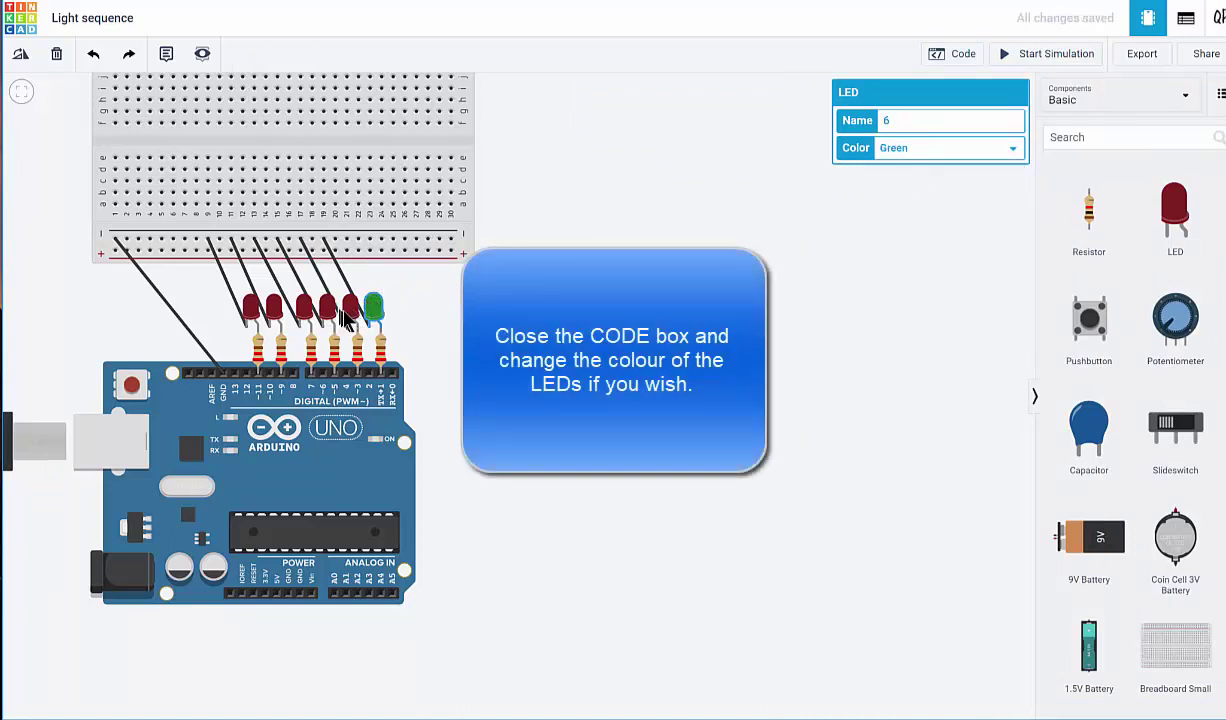
pyautogui.click(815, 185)
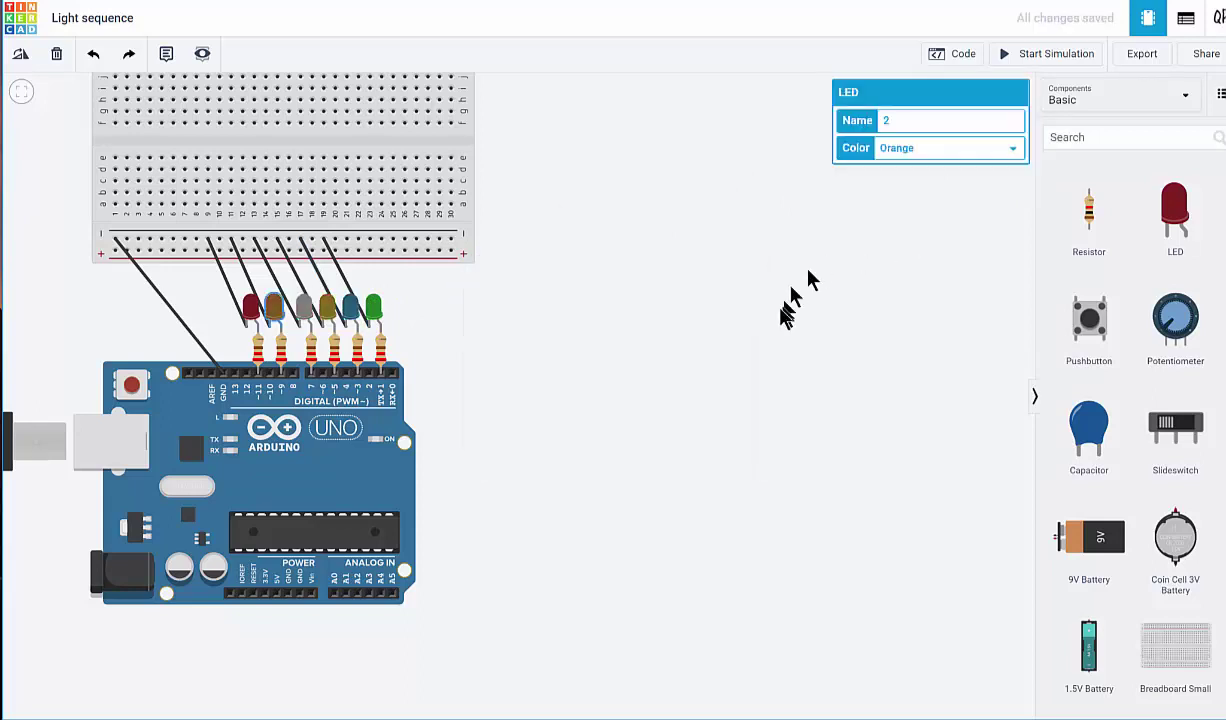
pyautogui.click(772, 254)
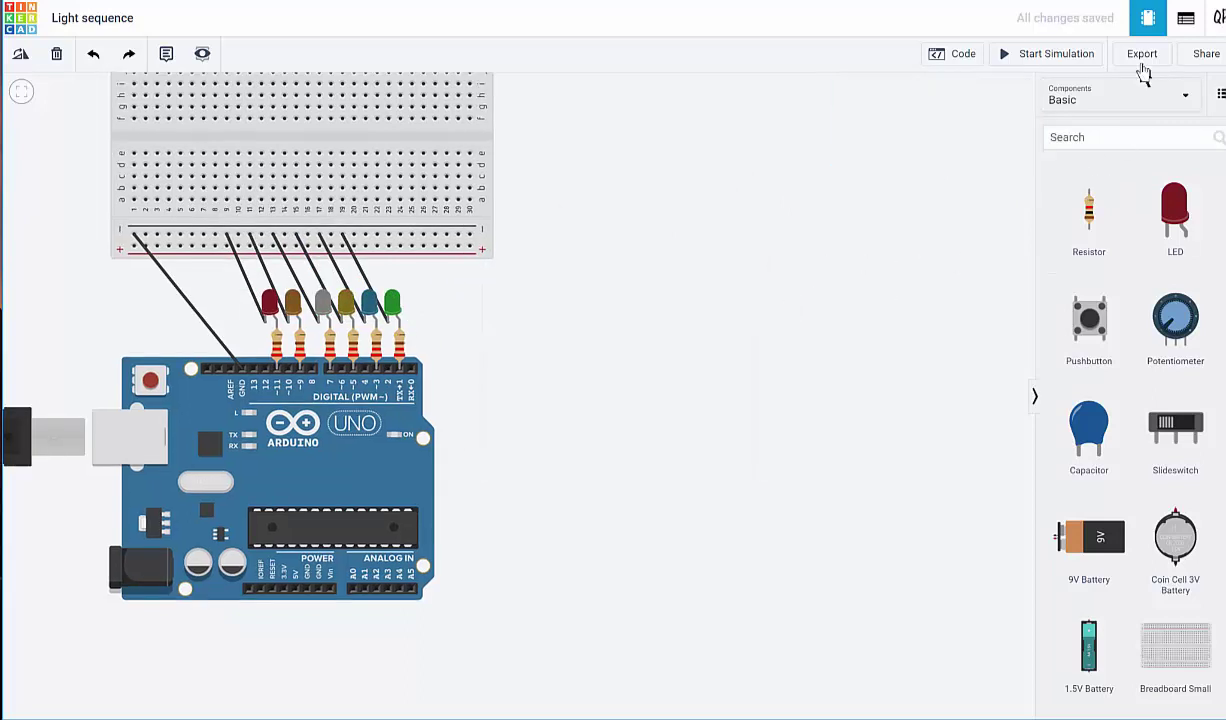
# Start the simulation to view the light sequence with the recoloured LEDs
pyautogui.click(1063, 63)
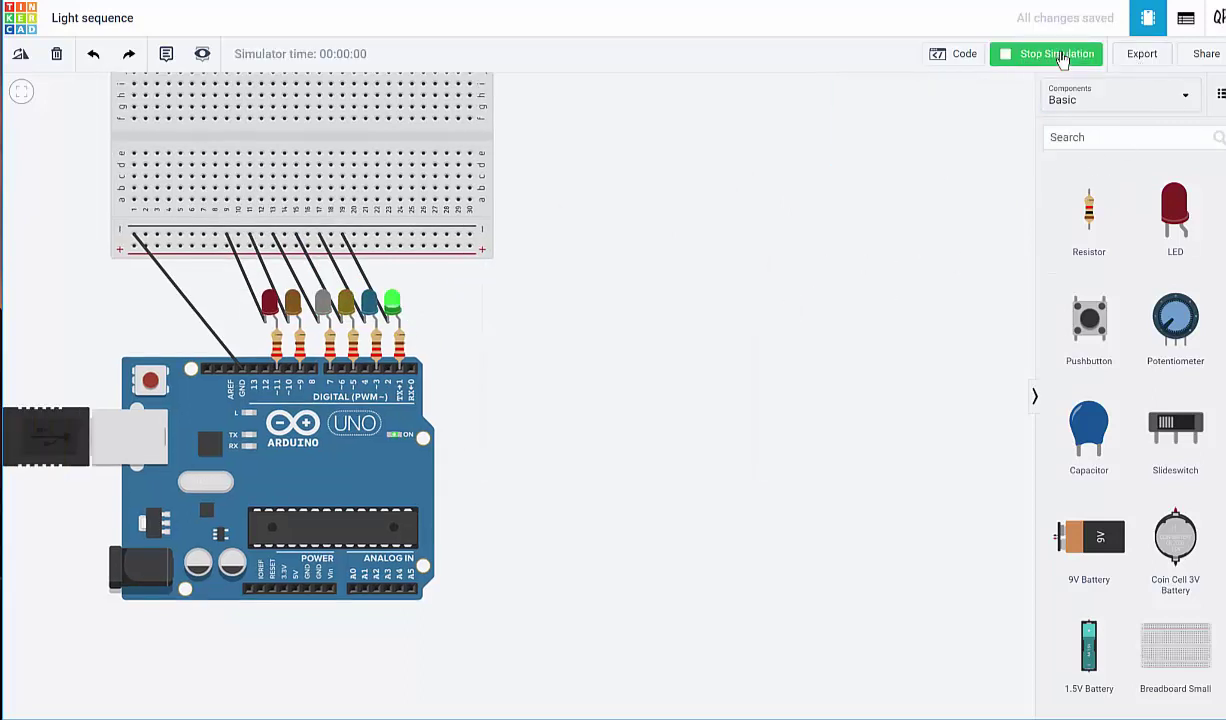